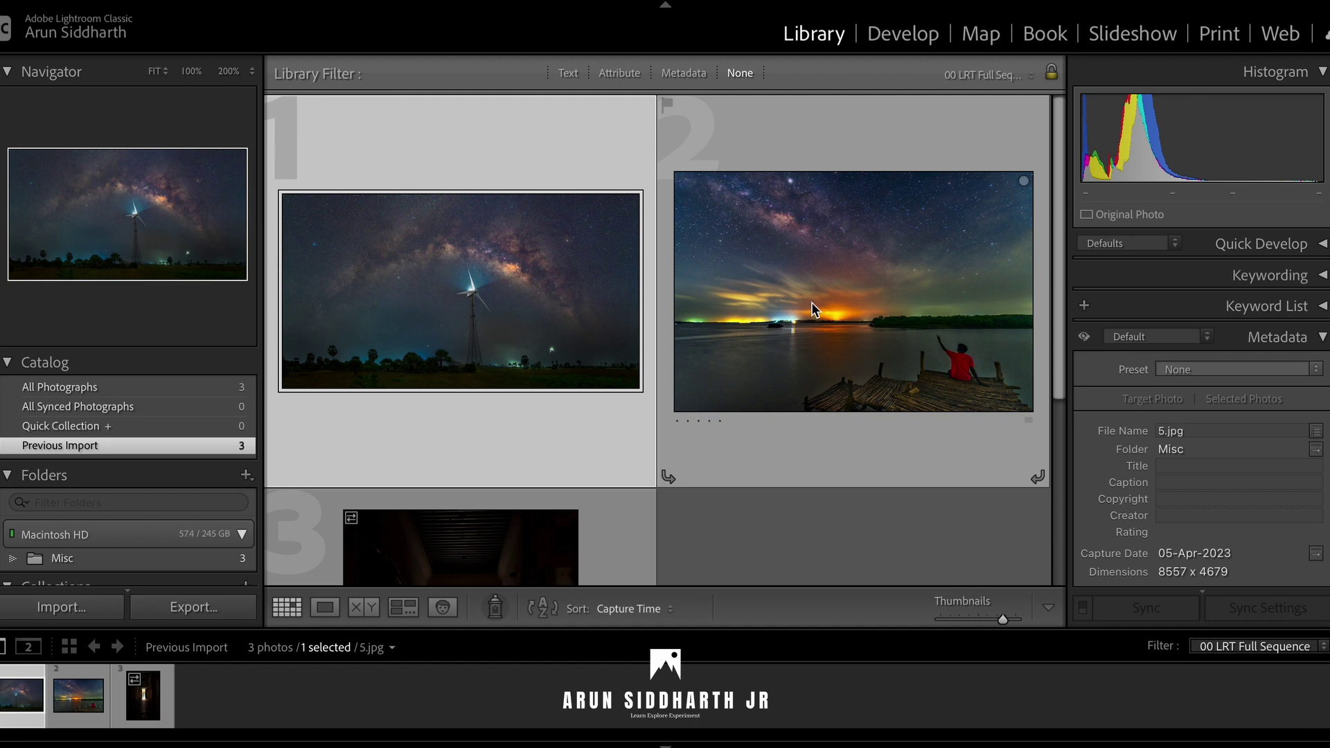
- Open the pier night-sky photo and inspect the noise in its sky at 200% zoom
double_click(871, 230)
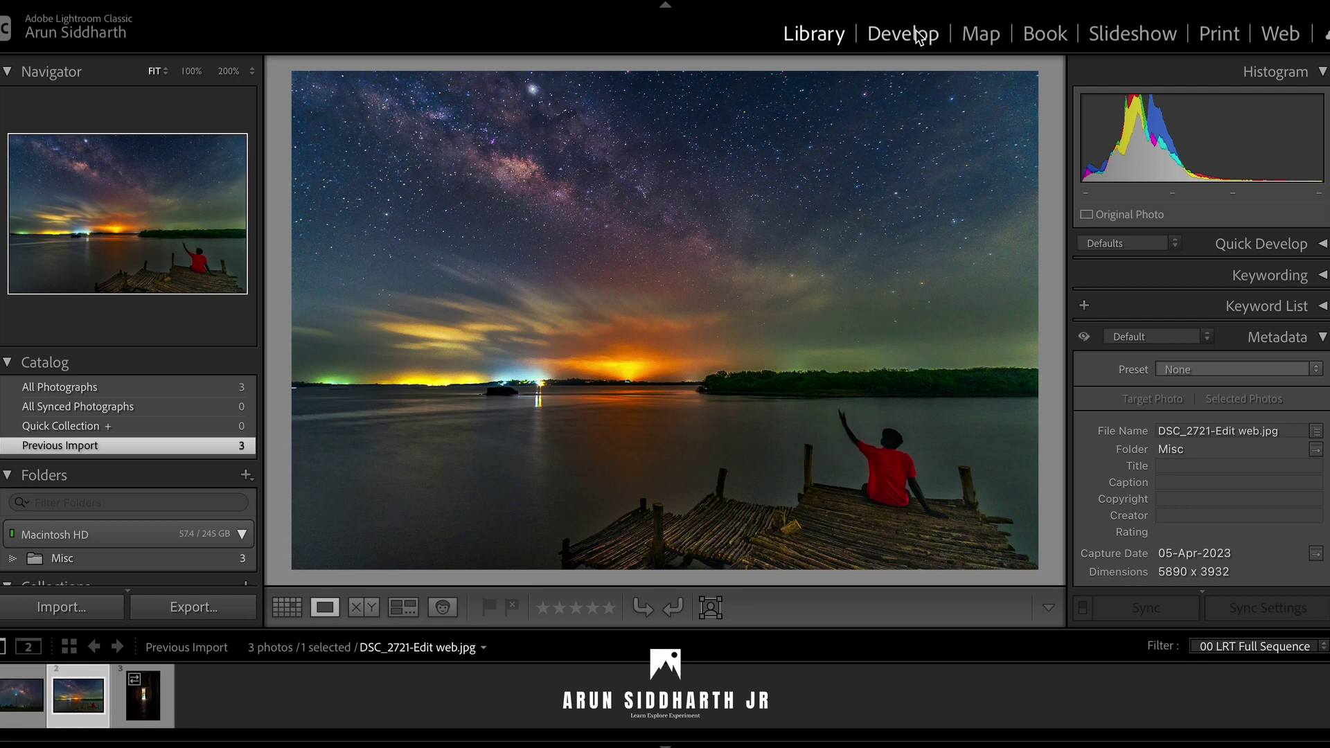
click(770, 172)
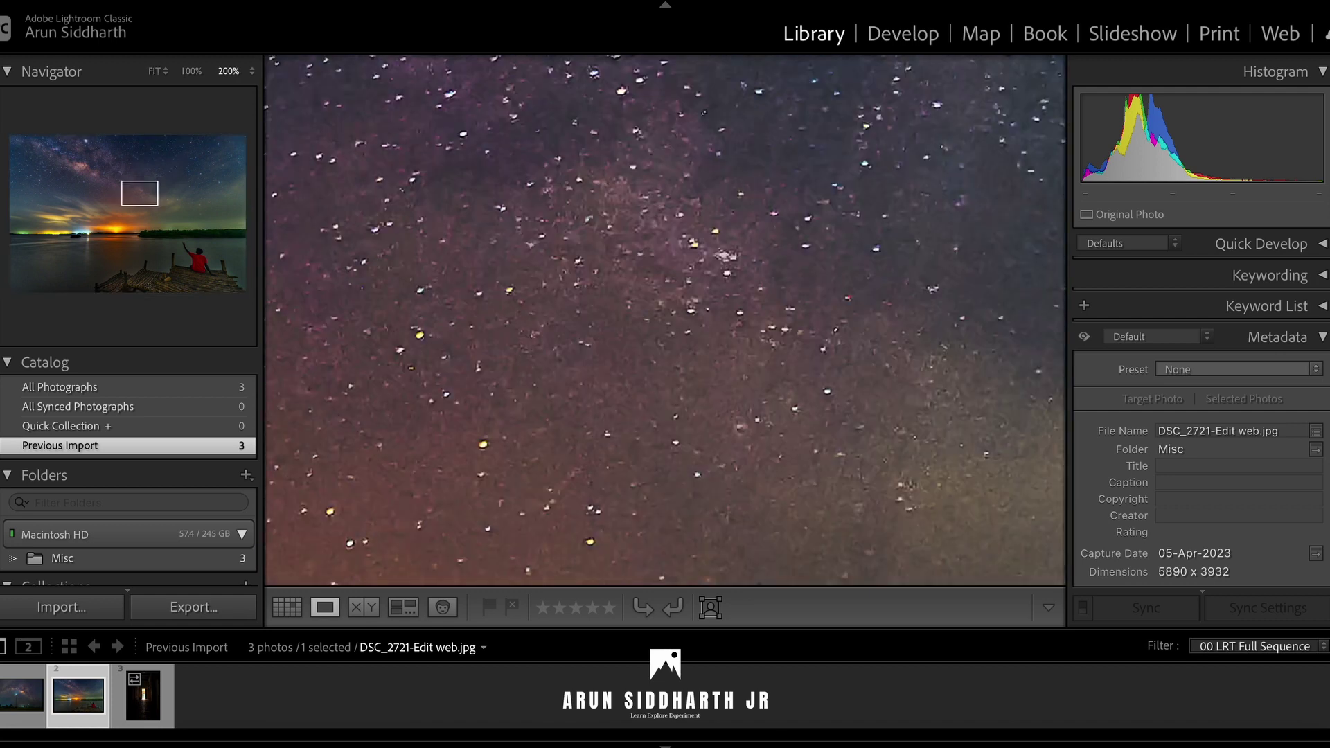
drag(637, 483, 864, 62)
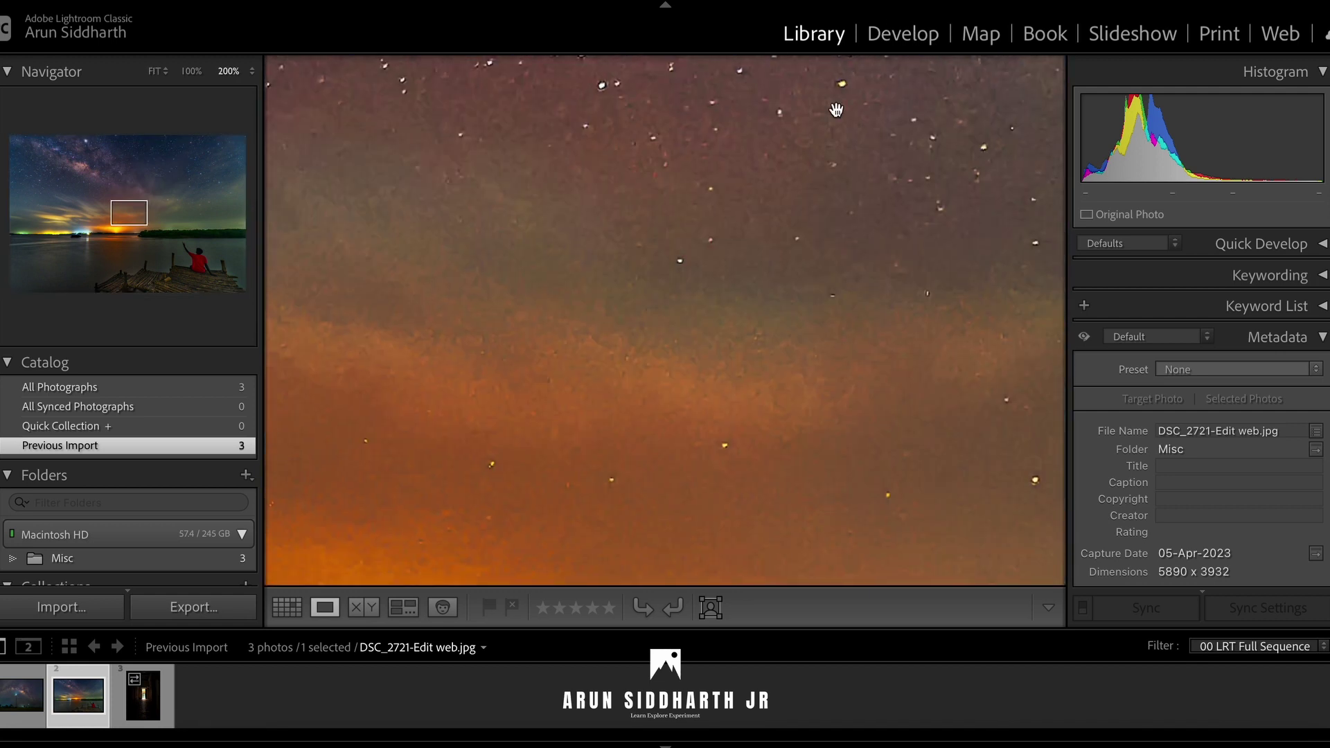
click(773, 298)
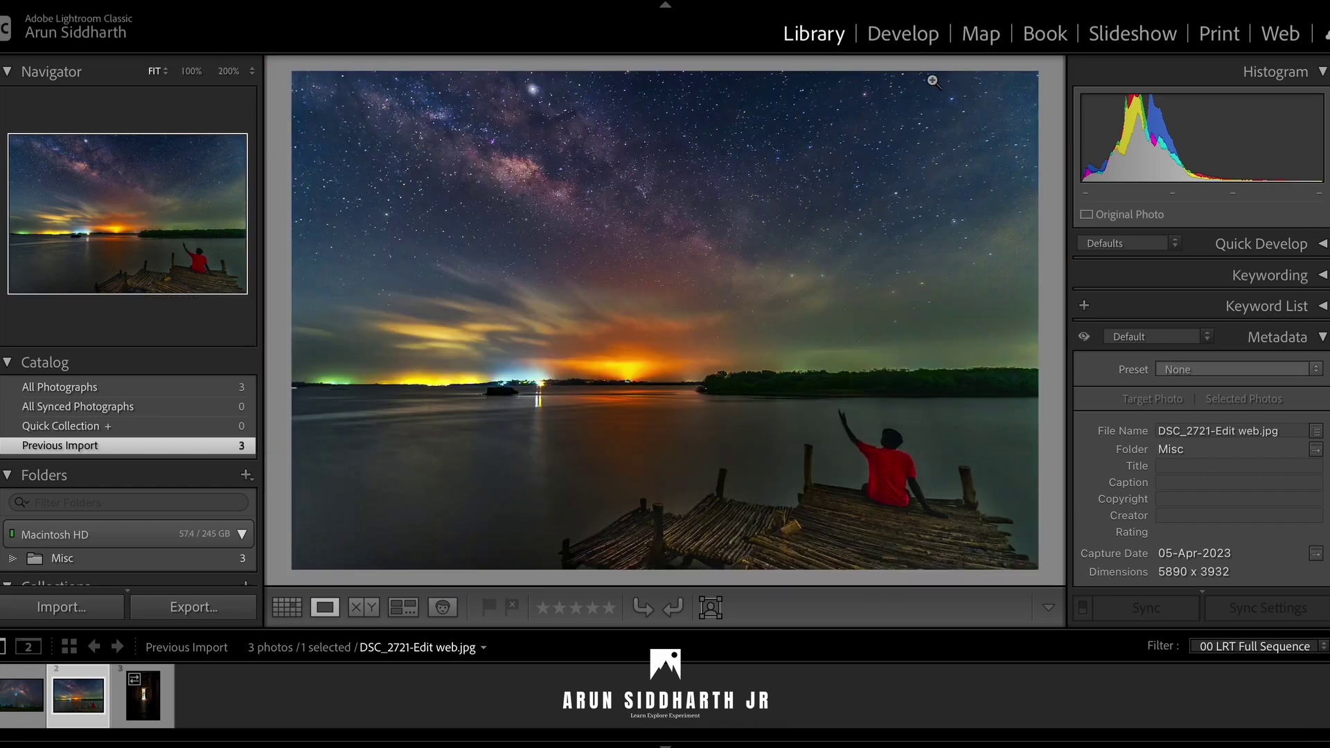
- Open the pier photo for developing and check whether its Noise Reduction settings offer AI Denoise
click(914, 40)
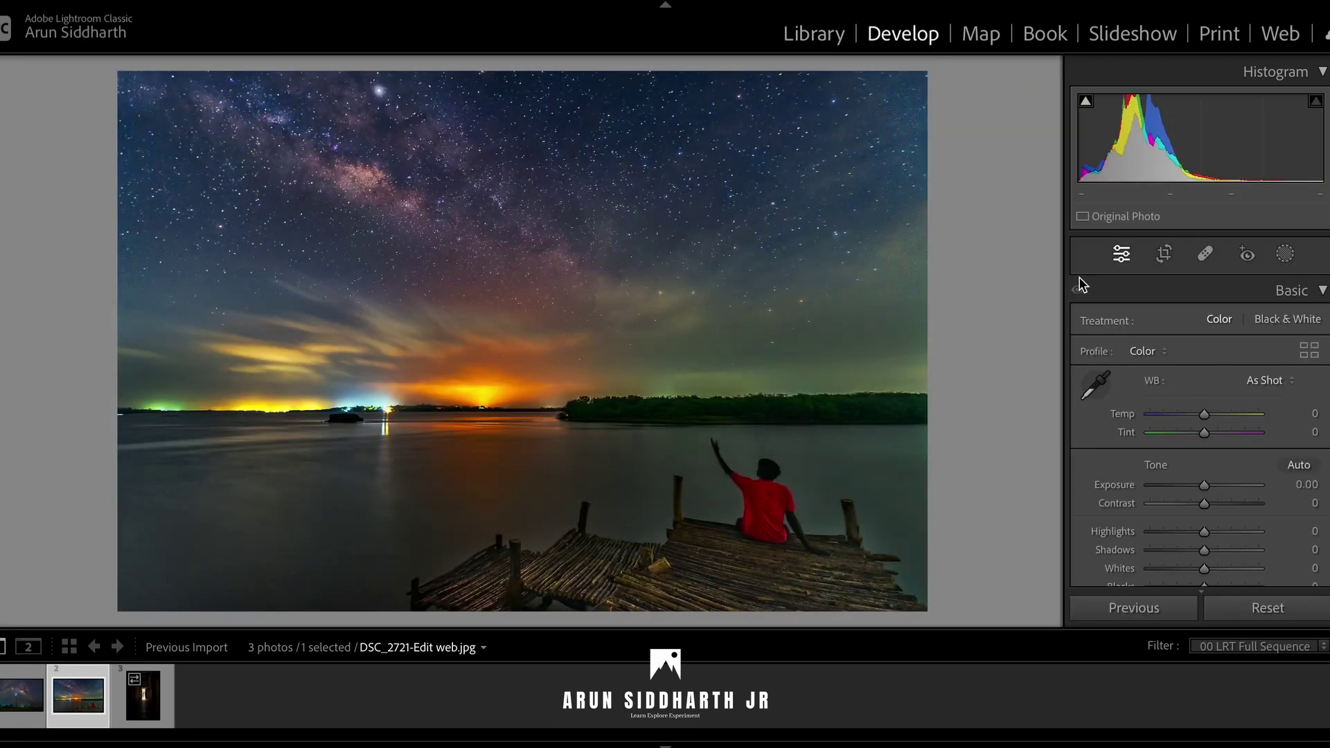
scroll(1088, 389, down, 15)
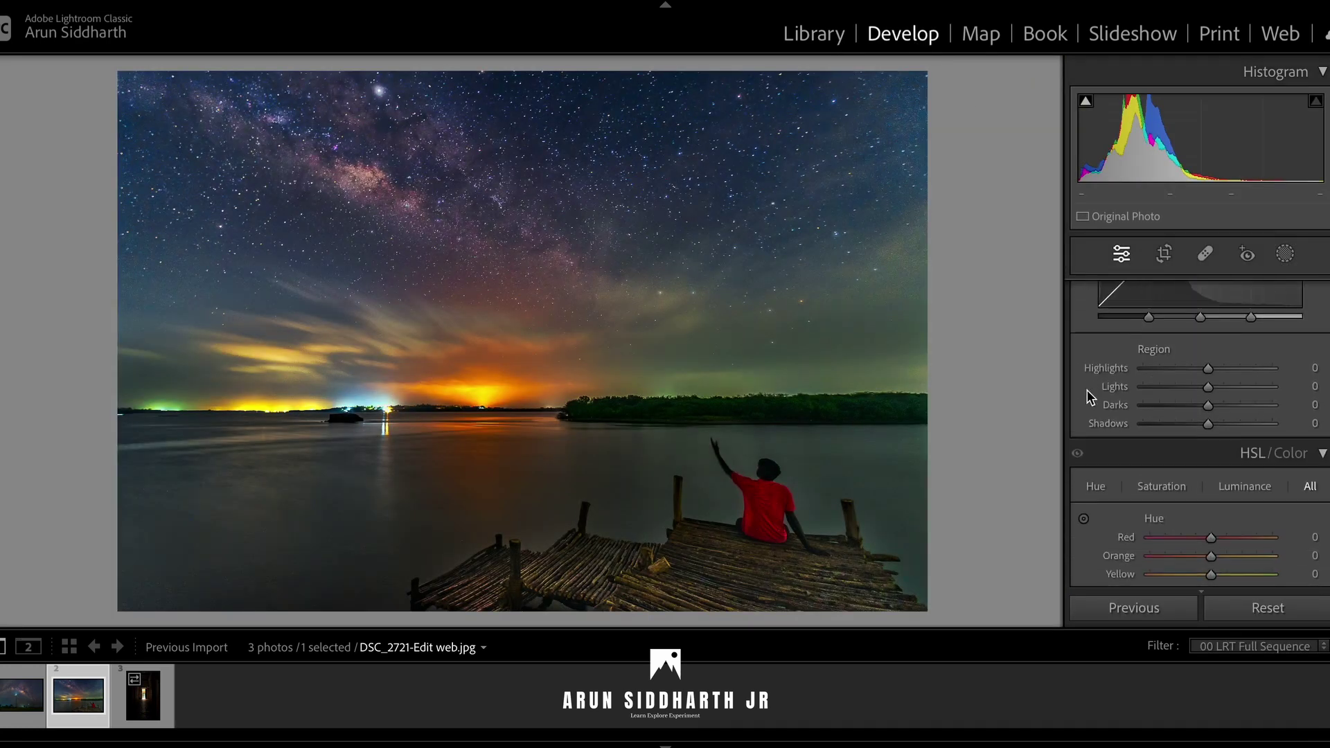
scroll(1087, 390, down, 15)
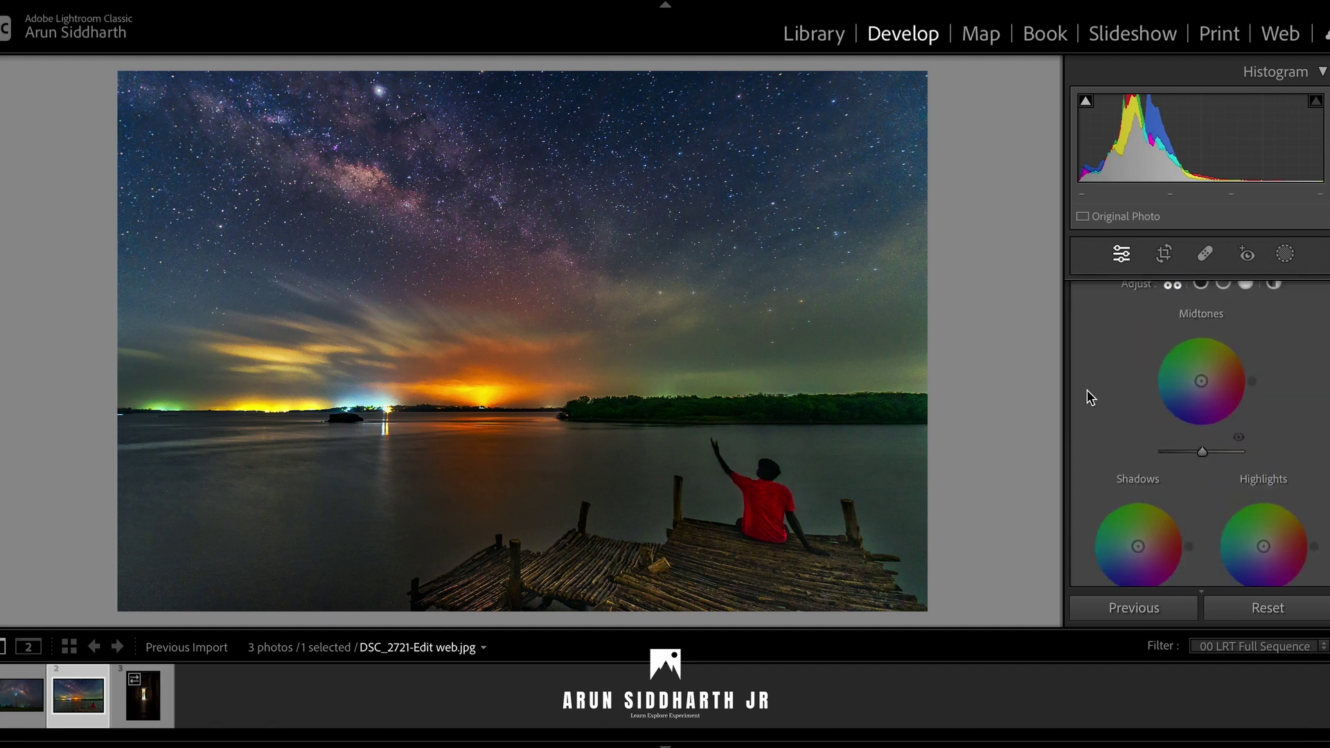
scroll(1087, 389, down, 5)
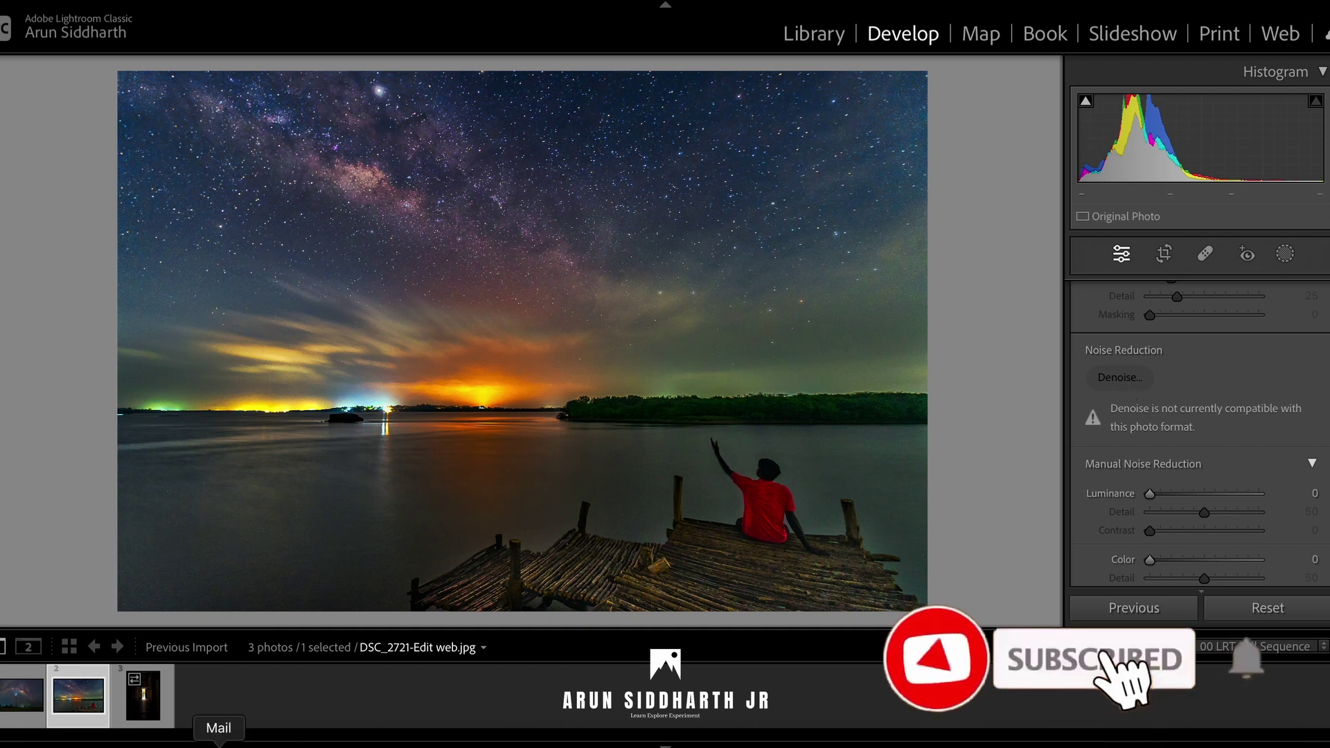
- Brighten the dark corridor raw photo IMG_1425.CR3 with Shadows +100, Highlights -83 and Exposure +1.60
click(144, 707)
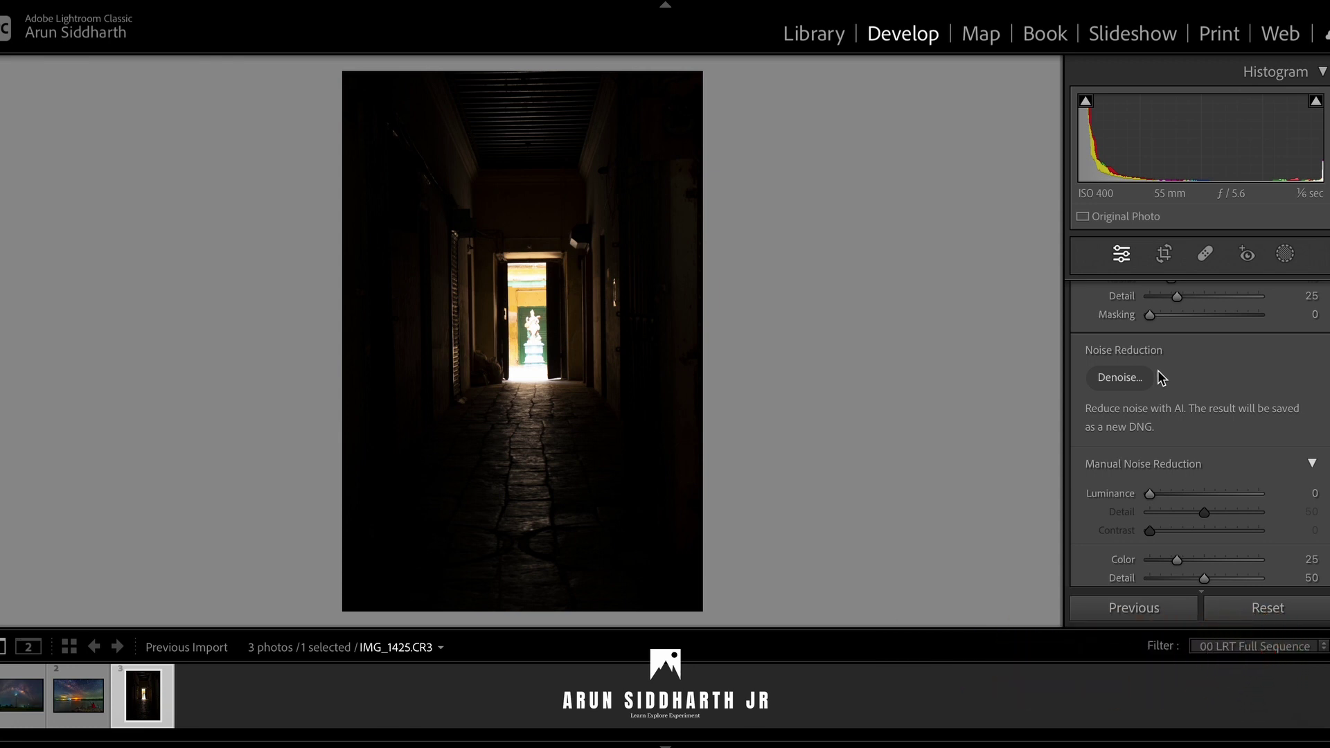
scroll(1161, 378, up, 10)
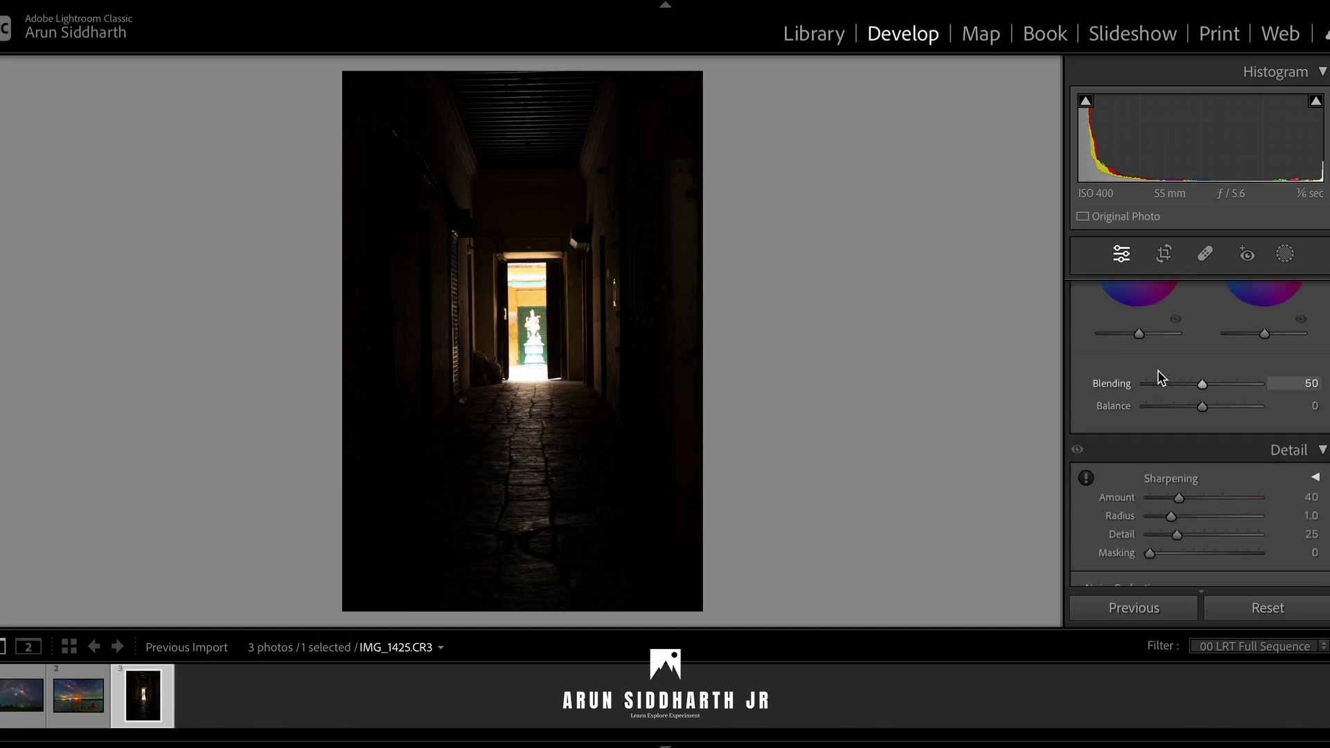
scroll(1158, 378, up, 15)
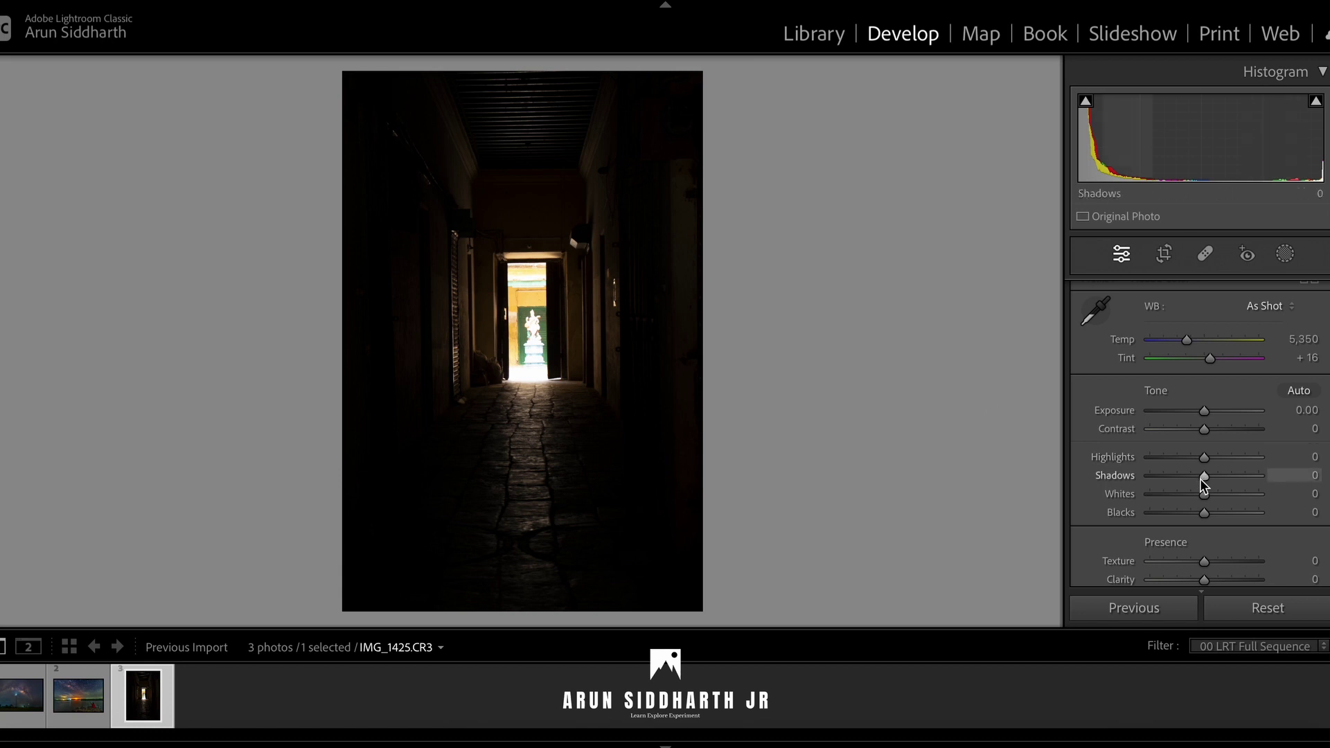
drag(1205, 478, 1282, 486)
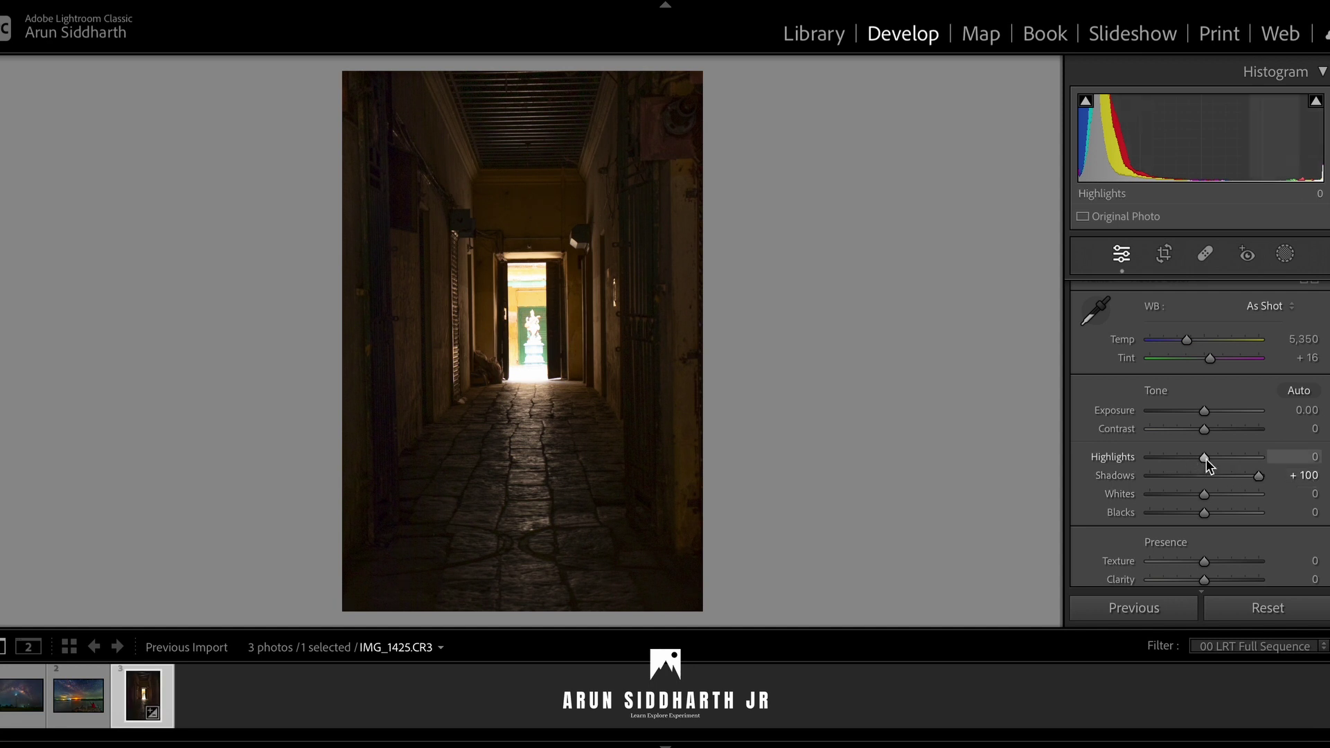
drag(1204, 459, 1161, 459)
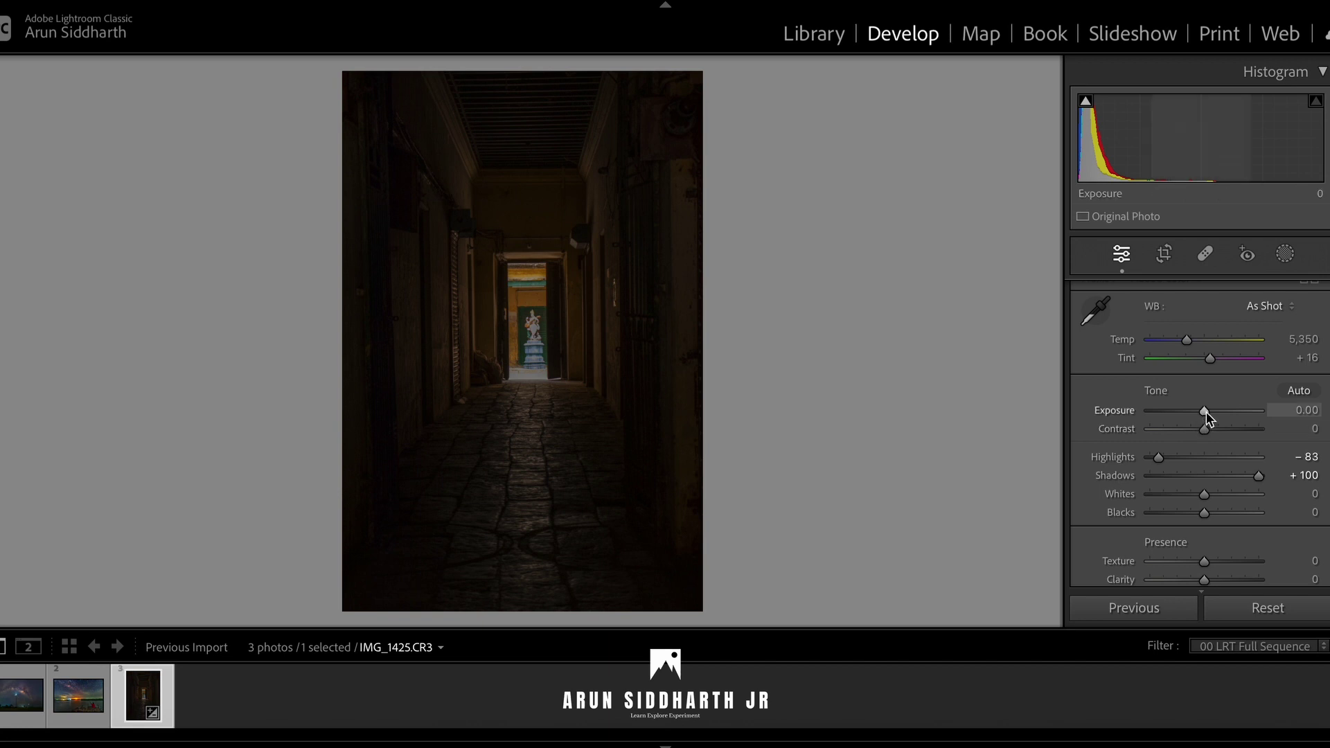
drag(1207, 412, 1223, 412)
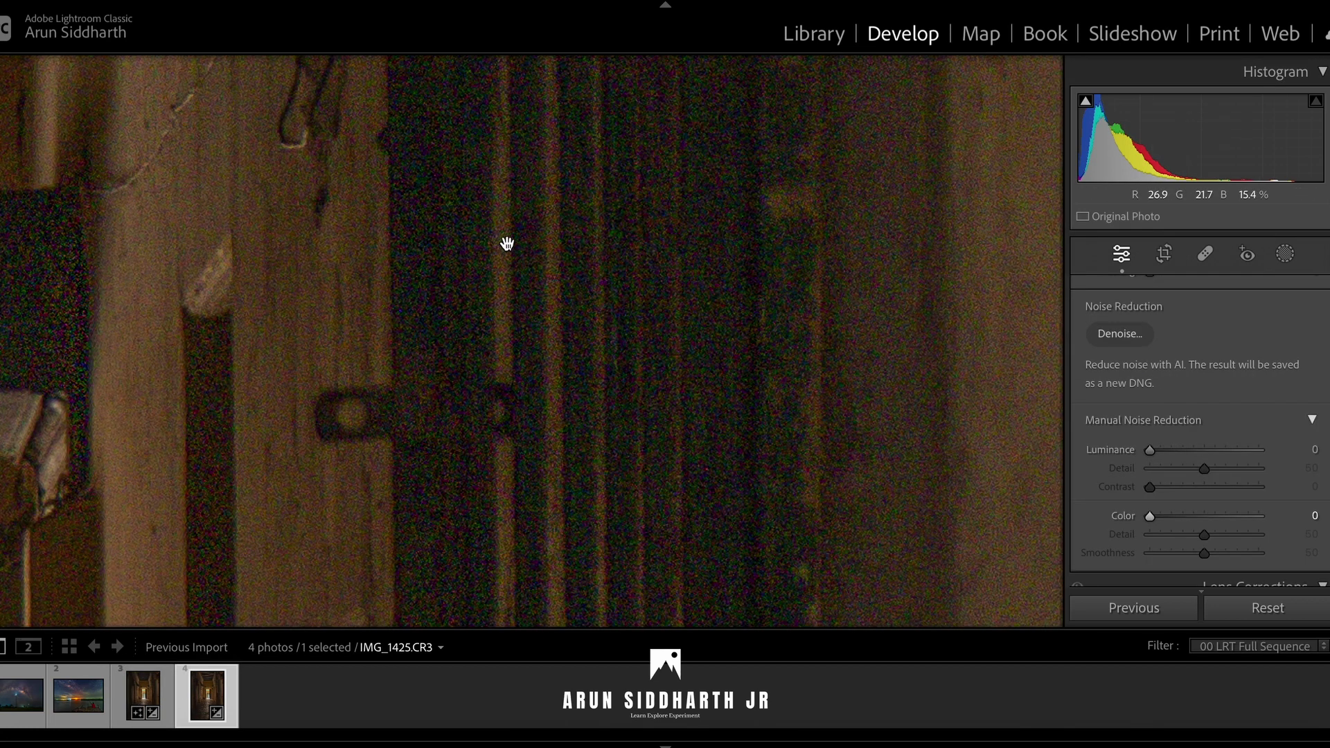
- Try manual noise reduction with Luminance 57 on the corridor photo and inspect the dark areas up close
drag(505, 243, 715, 244)
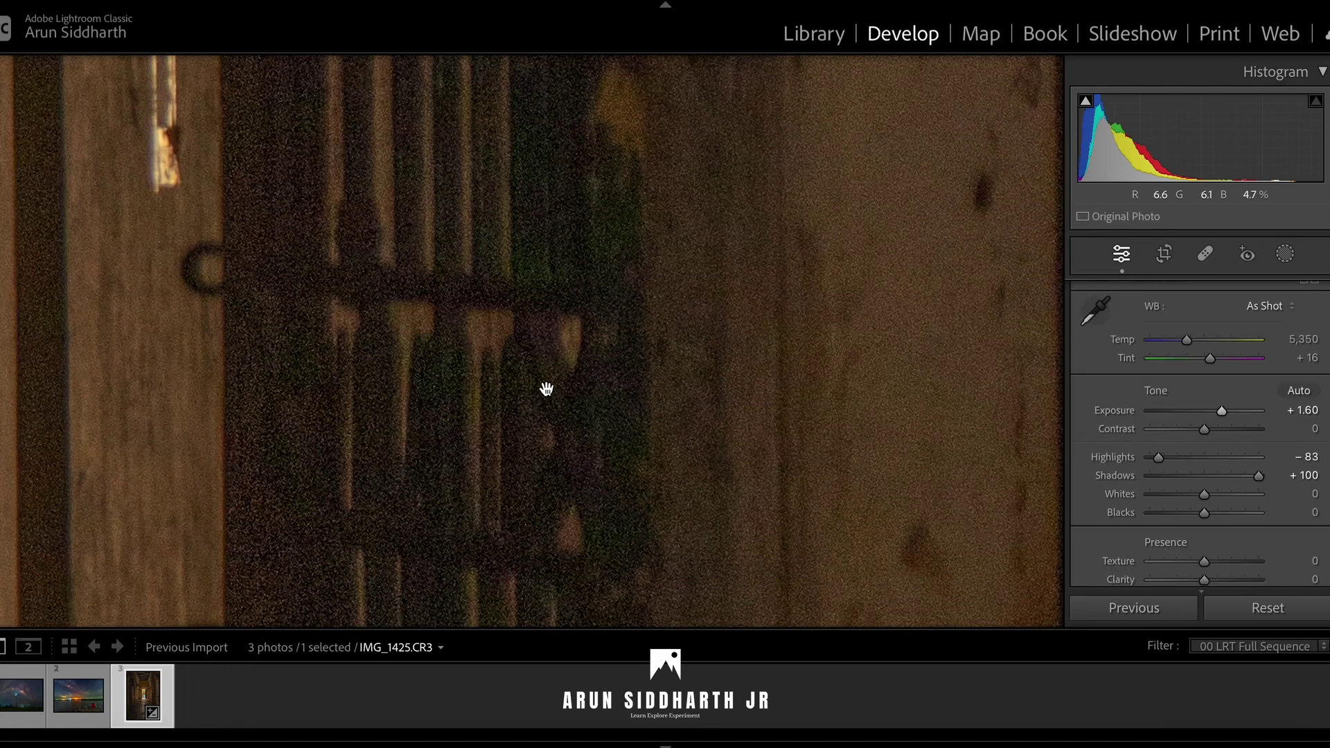
scroll(1095, 416, down, 5)
scroll(1094, 414, down, 15)
scroll(1094, 413, down, 5)
scroll(1095, 413, up, 4)
scroll(1095, 417, down, 2)
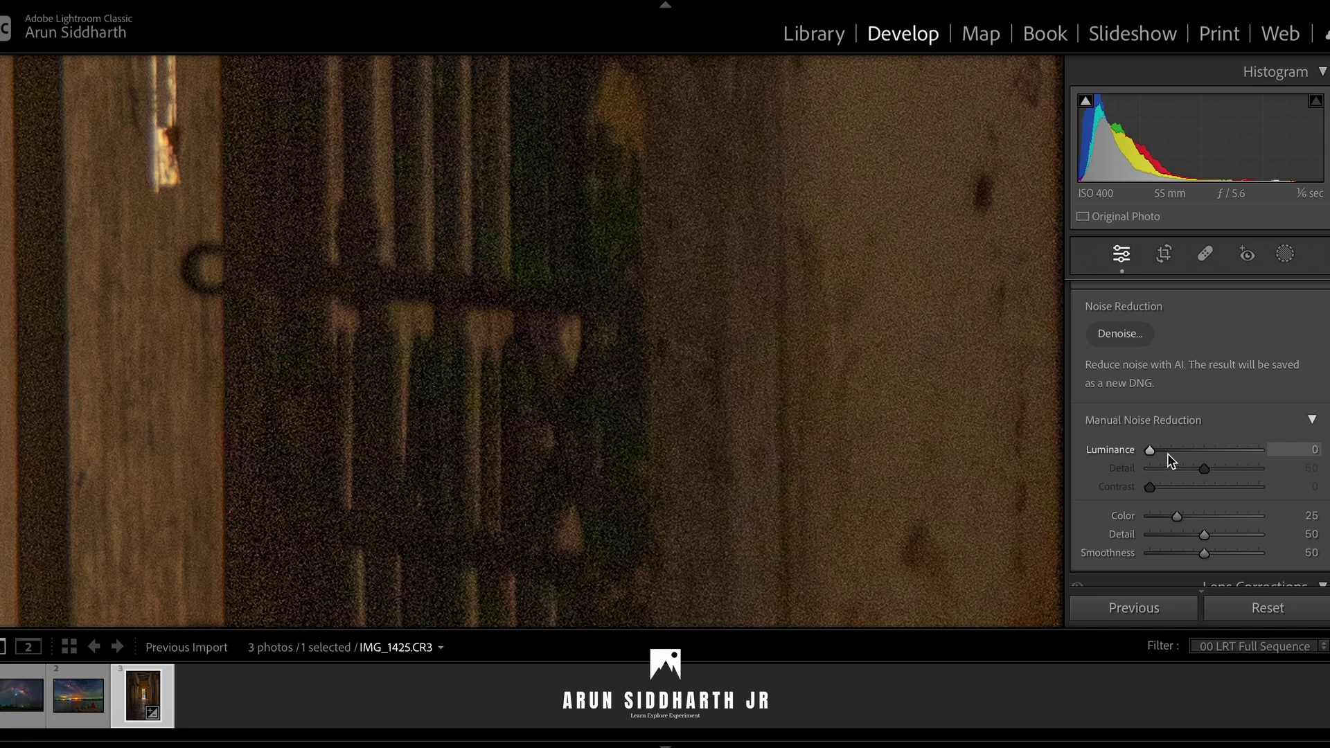
drag(1168, 453, 1212, 452)
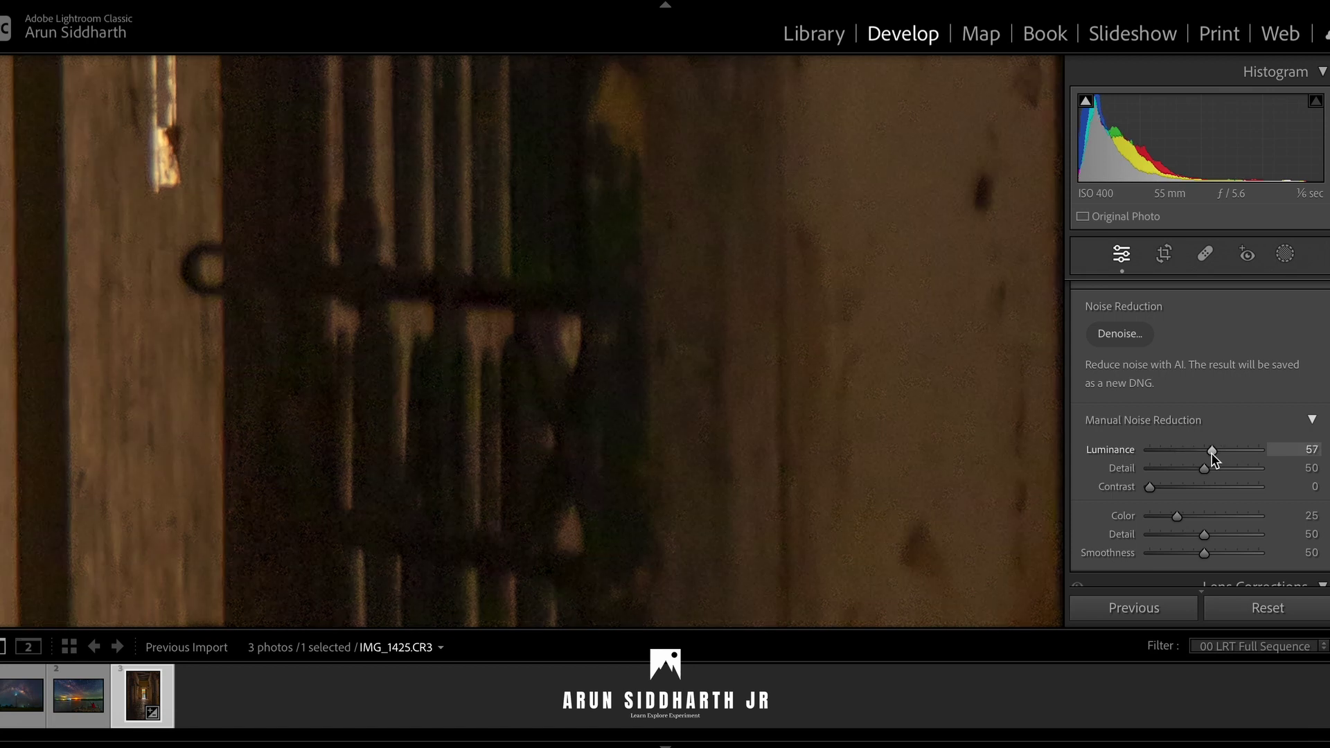
click(582, 357)
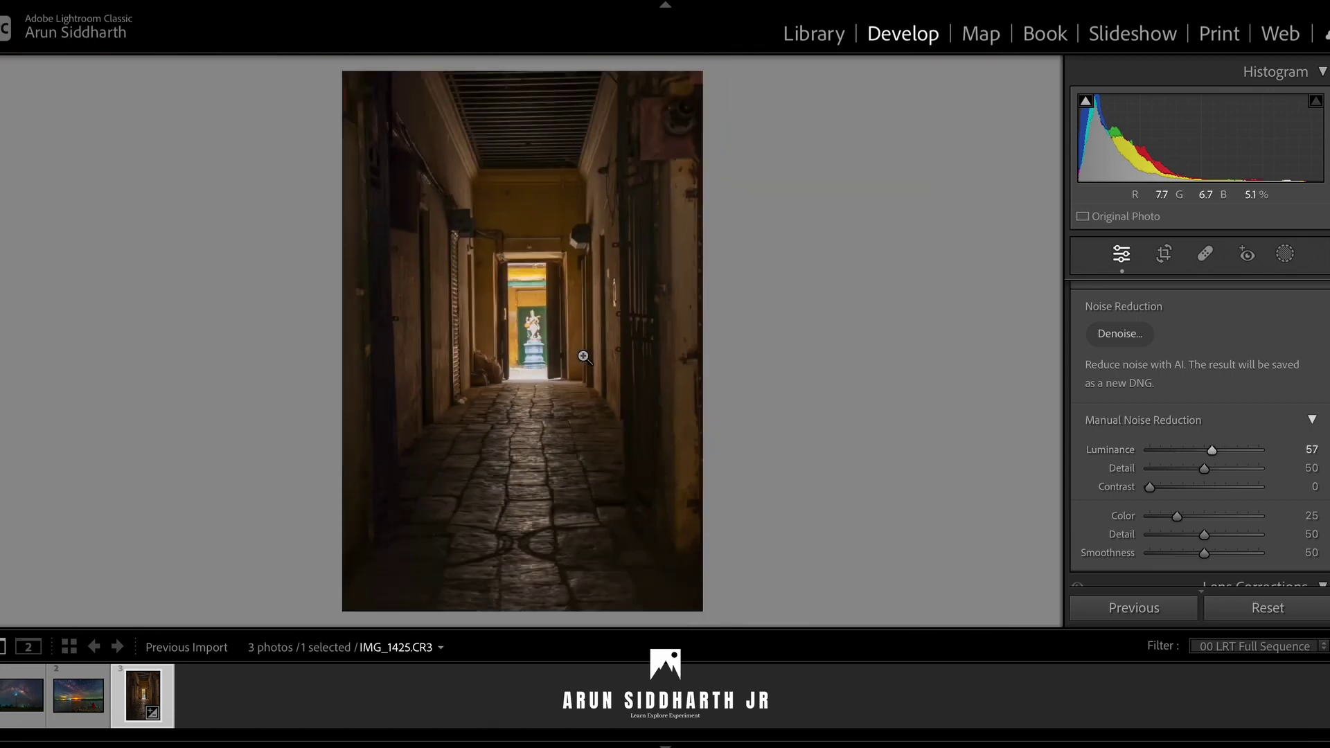
click(608, 313)
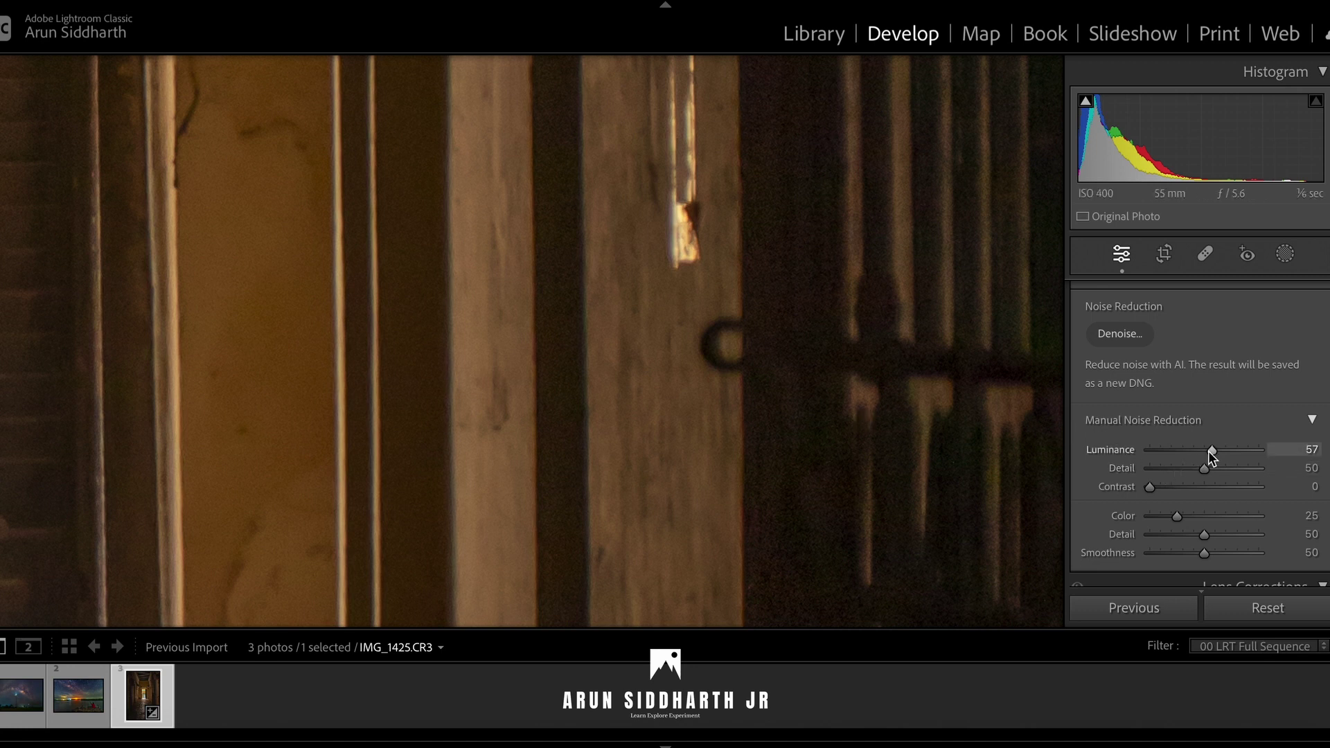
- Try a luminance noise reduction Detail of 100, and reset both Detail and Luminance to their defaults
drag(1204, 469, 1301, 467)
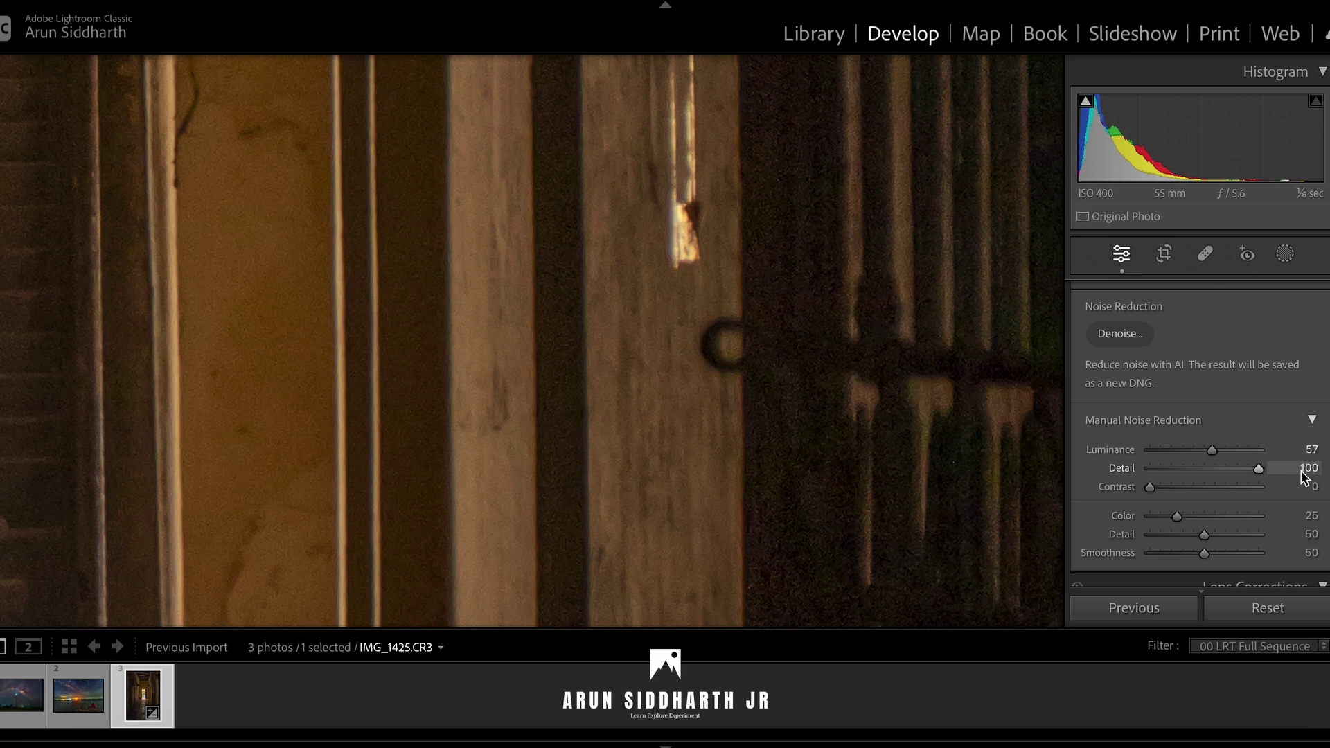
double_click(1260, 471)
double_click(1211, 453)
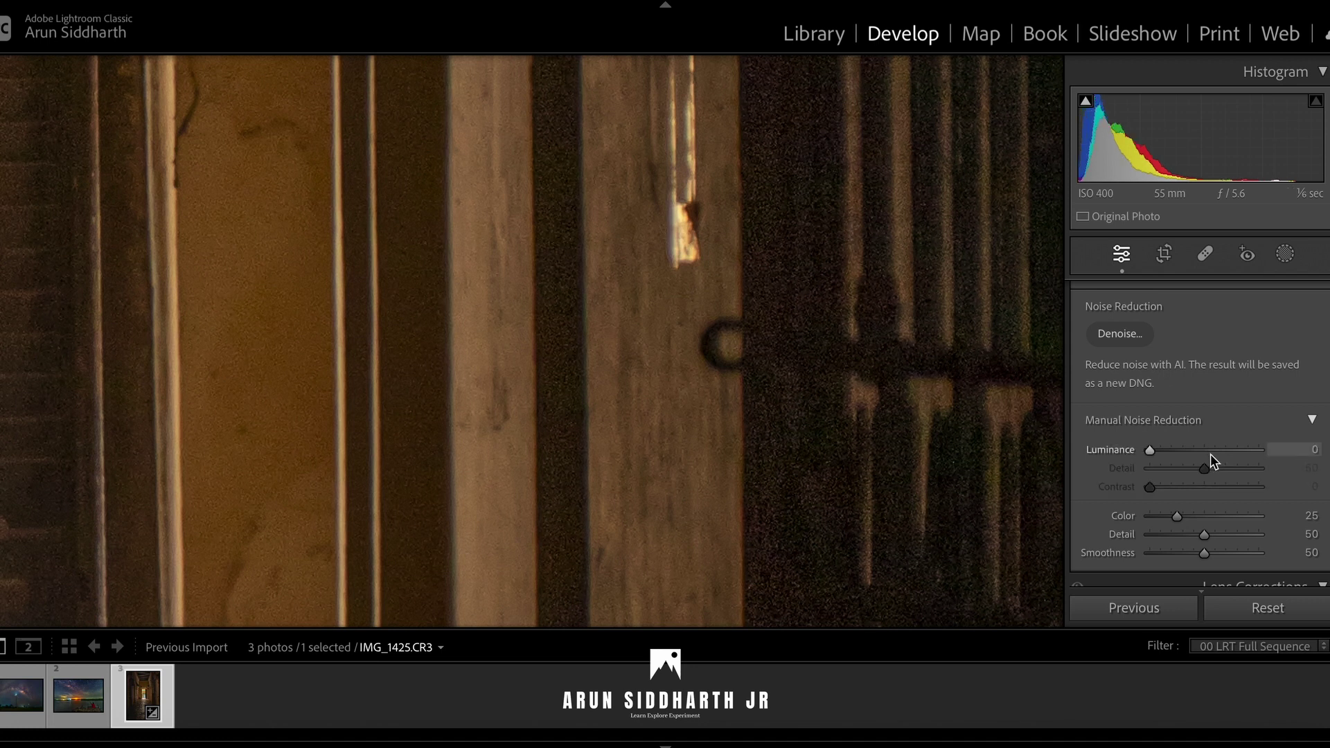
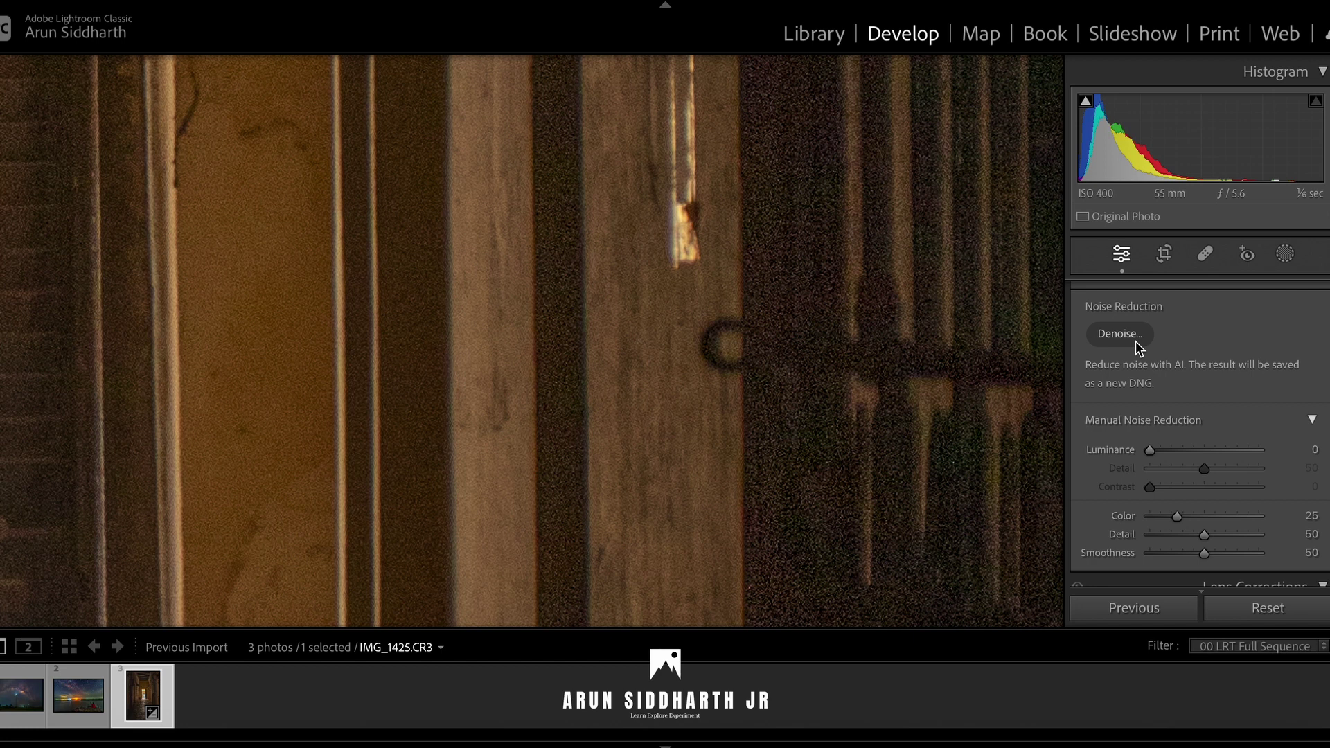
- Preview AI Denoise at amount 100, and enhance the corridor photo with the amount set to 60
click(1136, 340)
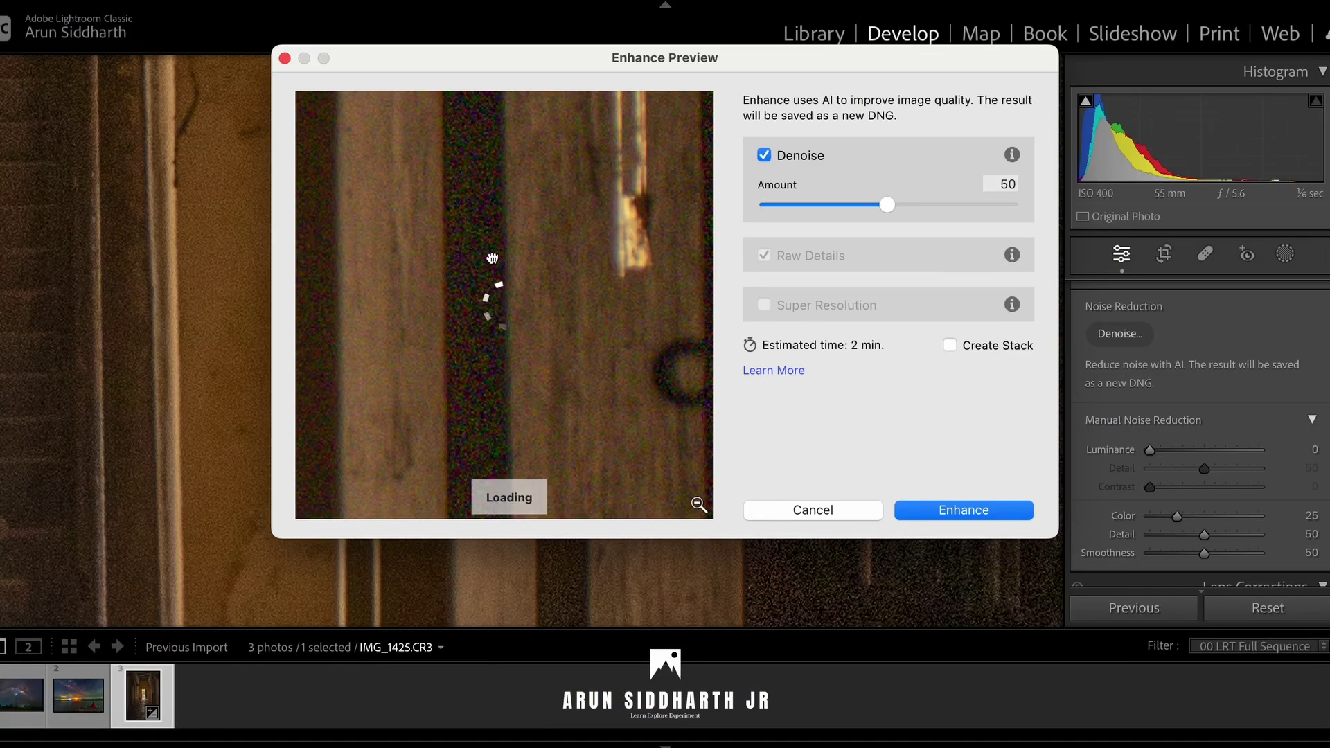
drag(494, 276, 665, 363)
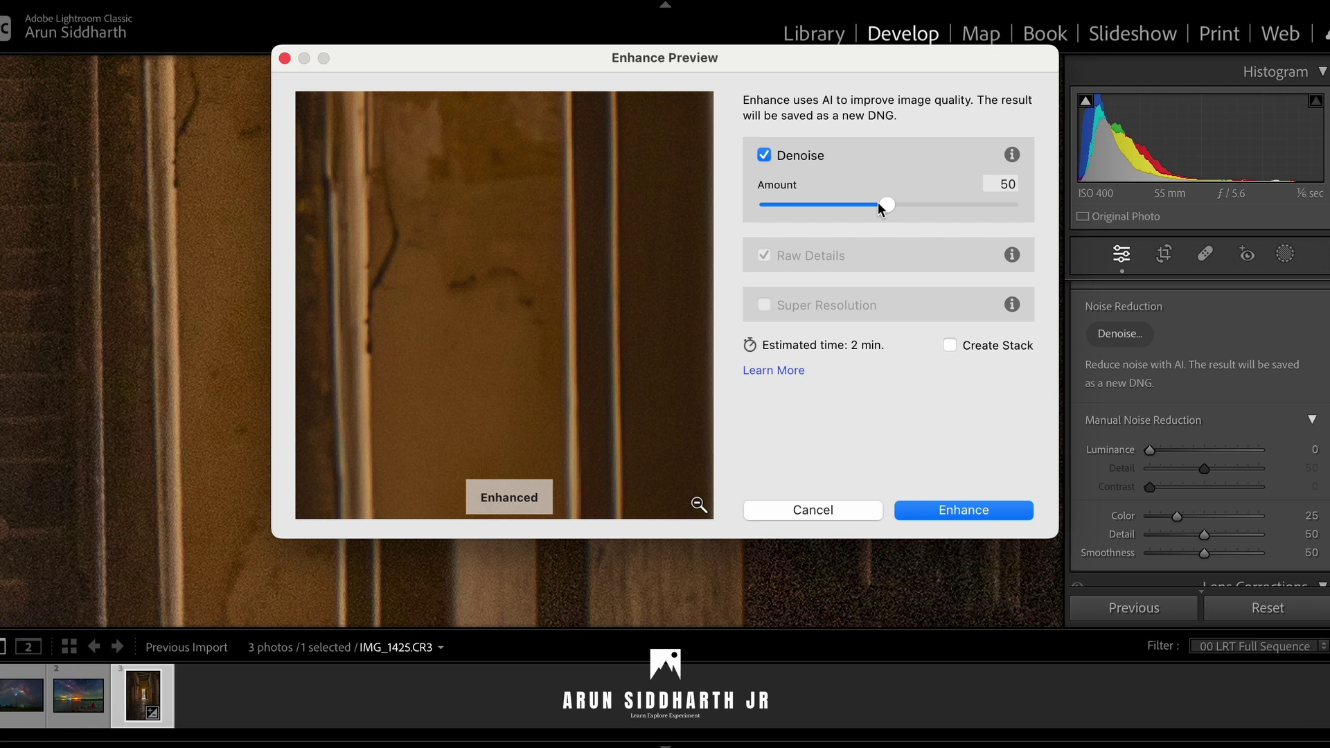
drag(879, 202, 1008, 205)
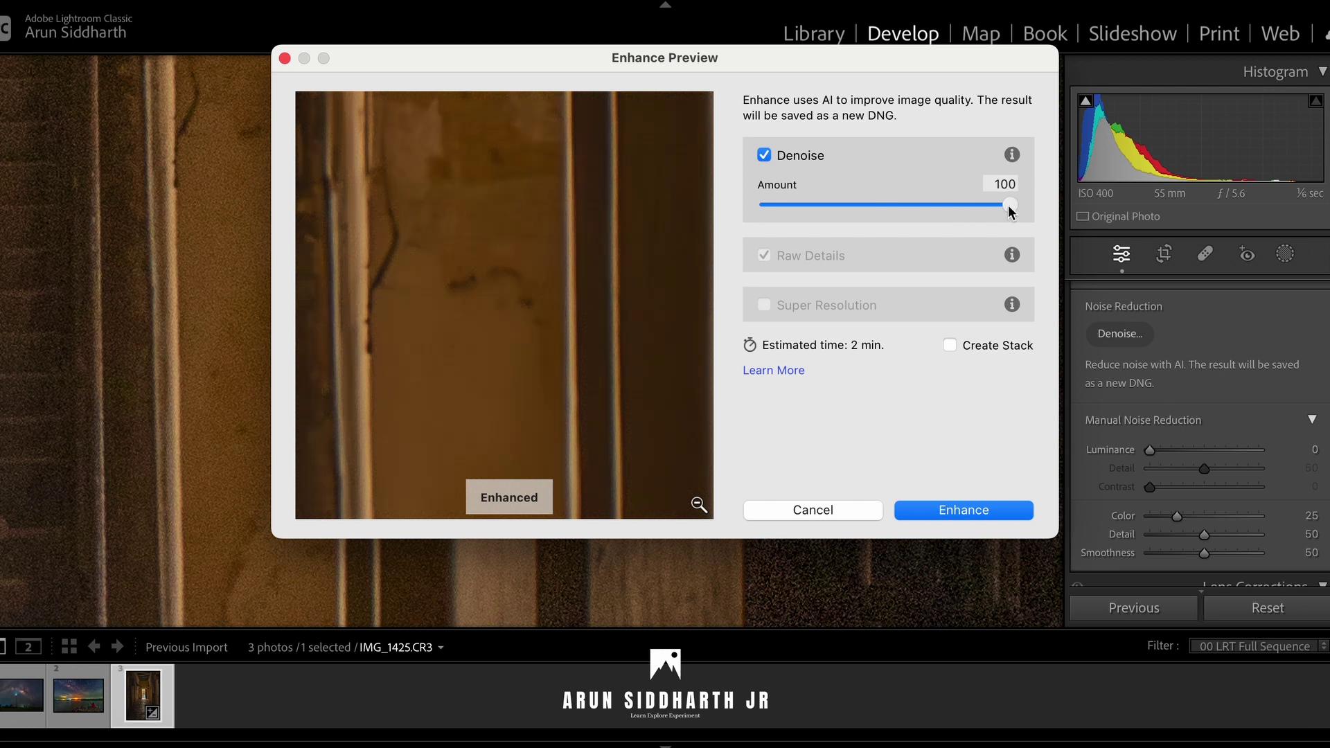
drag(555, 289, 364, 266)
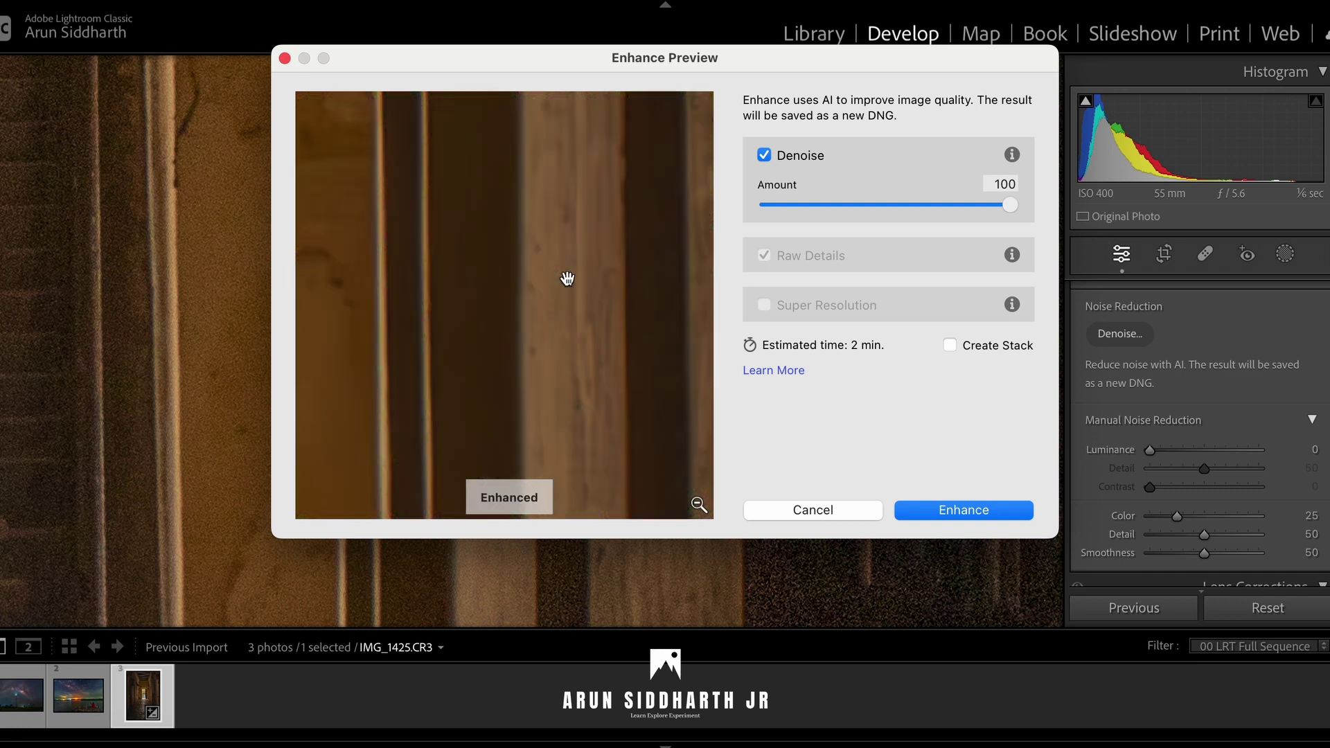
click(913, 205)
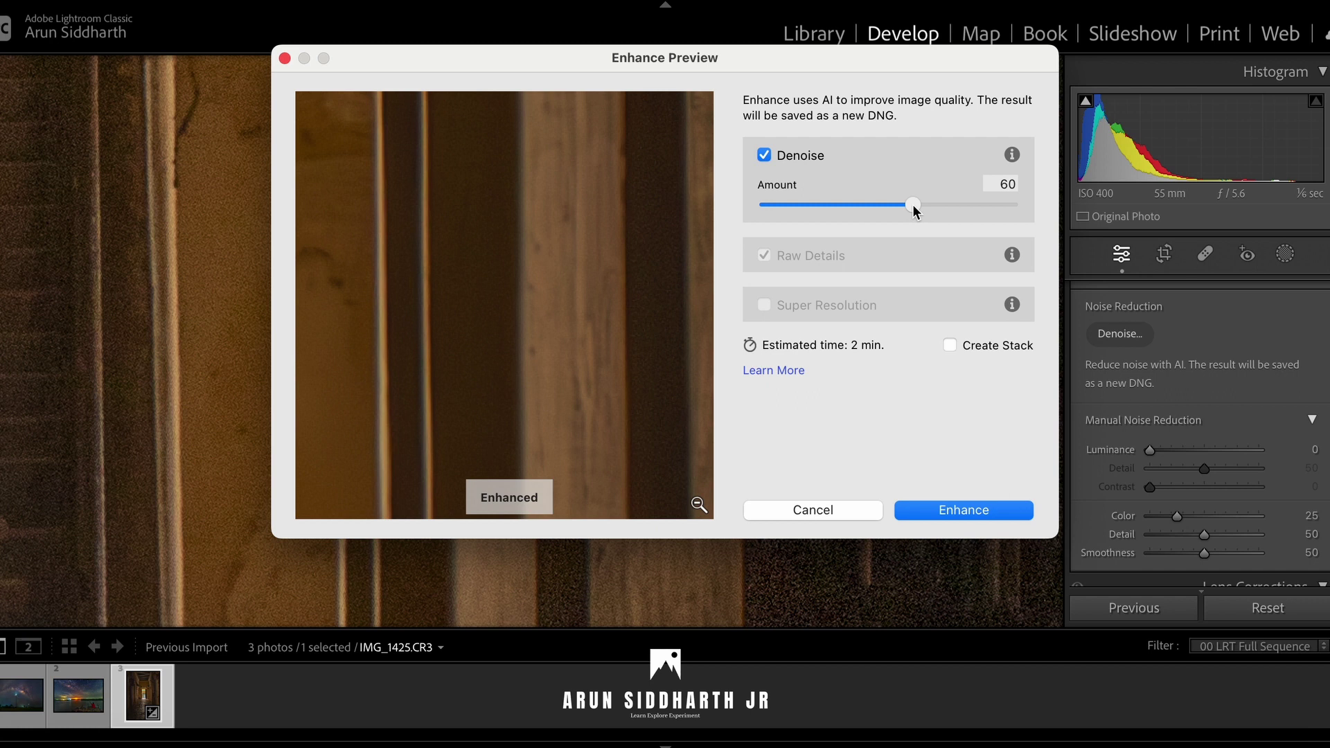
click(967, 510)
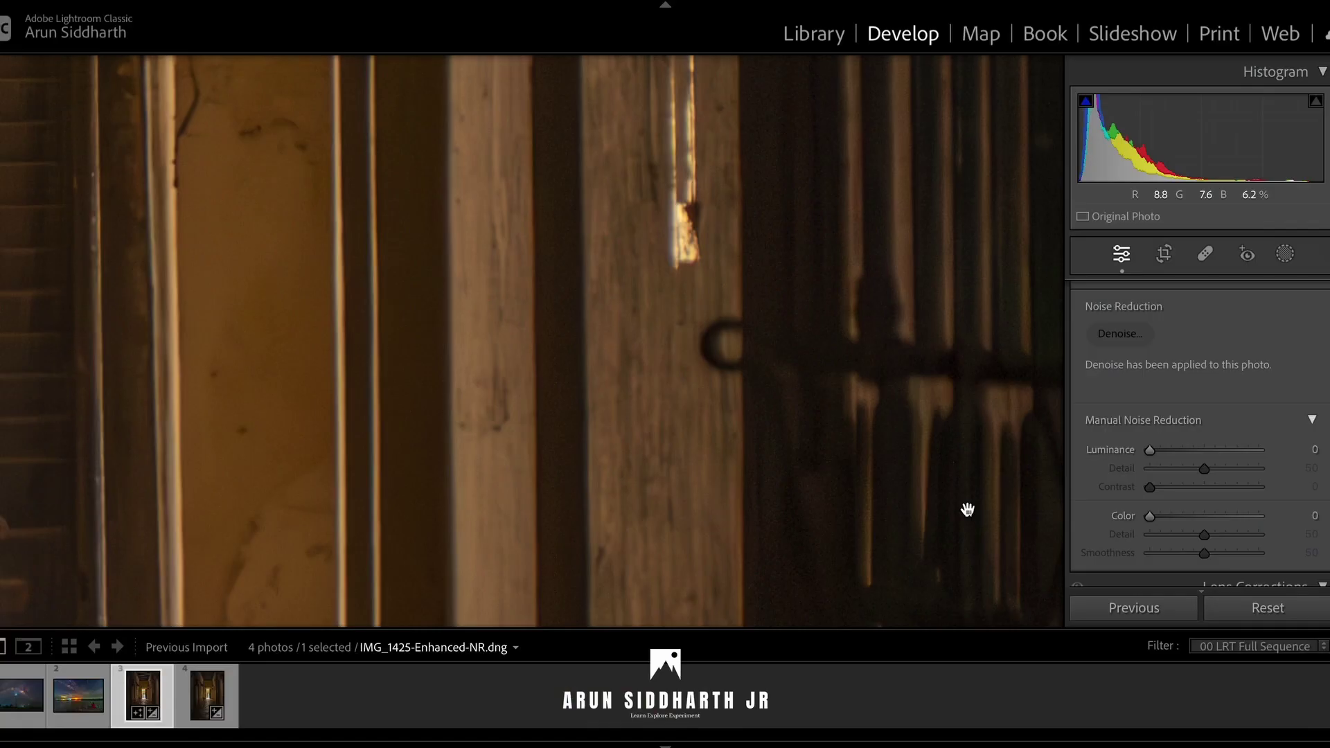
- Inspect the denoised corridor photo up close across the wooden doors, the walls and the statue in the doorway
click(904, 413)
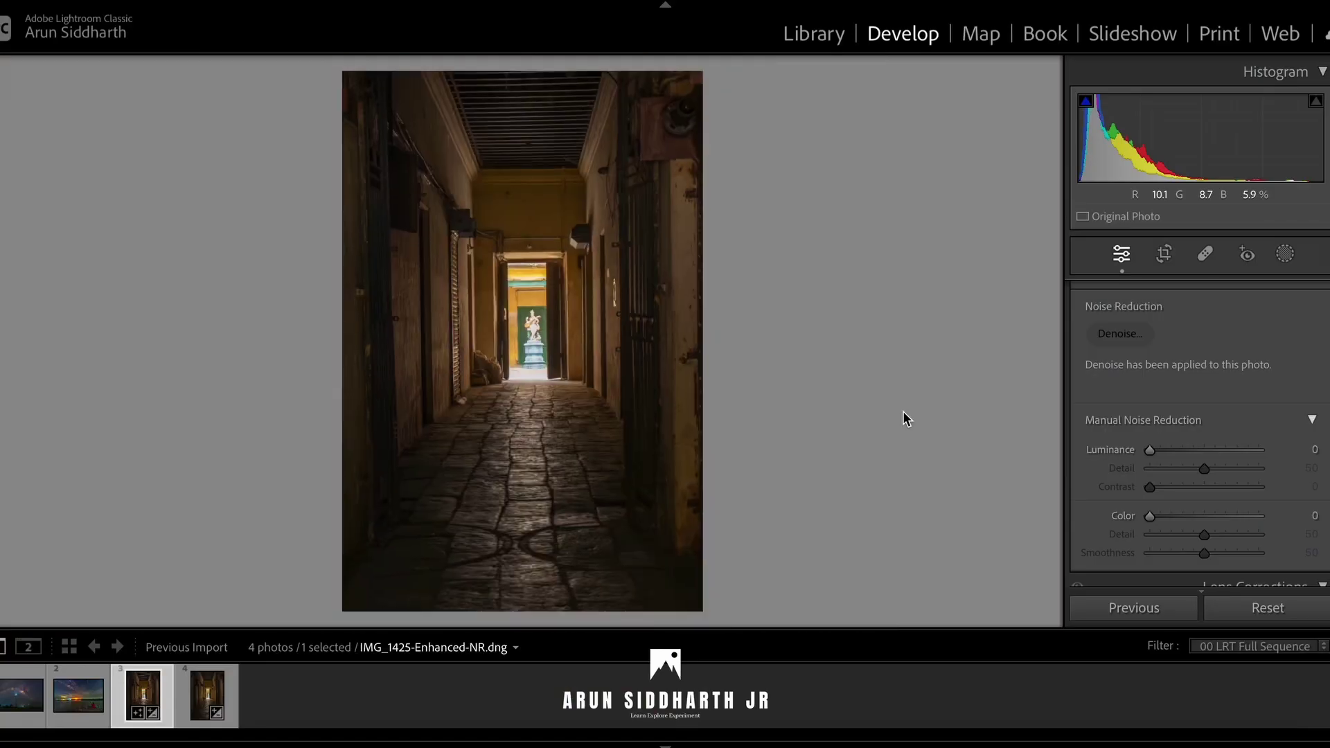
click(395, 211)
drag(668, 222, 465, 295)
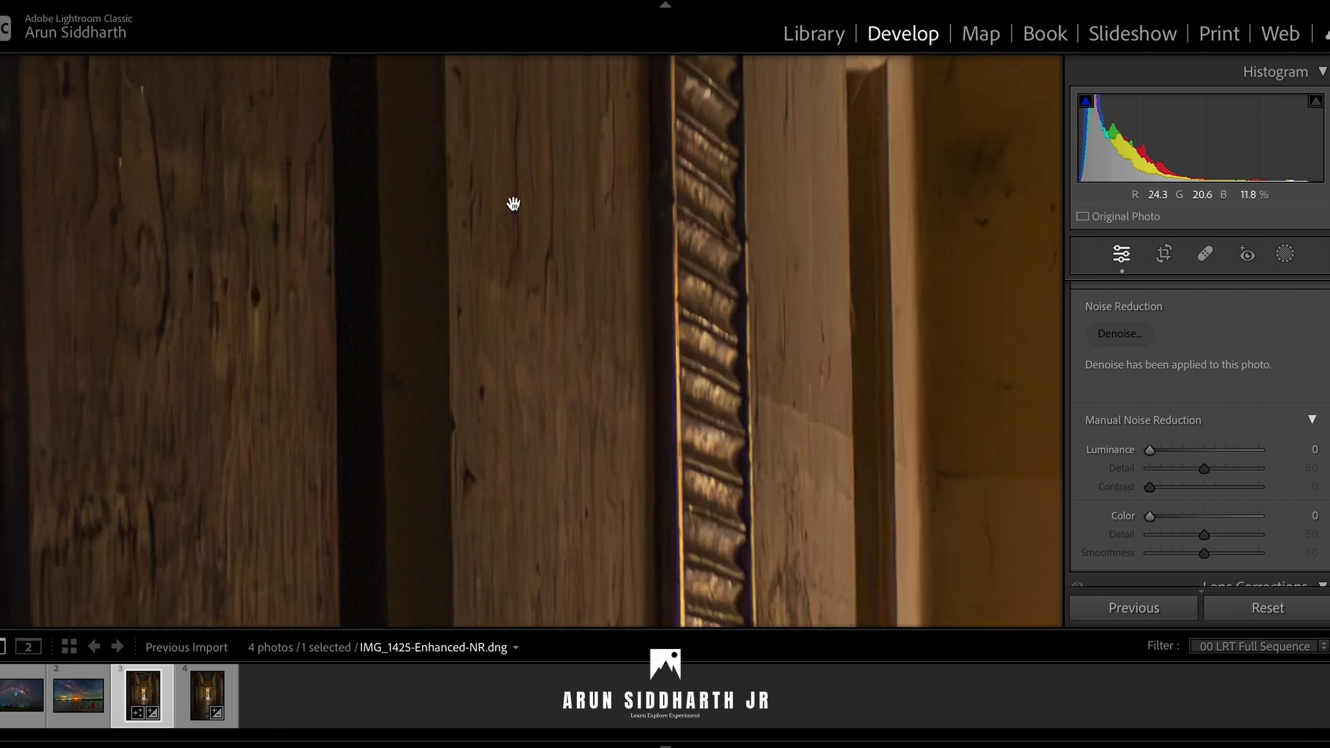
drag(513, 203, 478, 243)
drag(549, 499, 829, 320)
drag(628, 432, 411, 203)
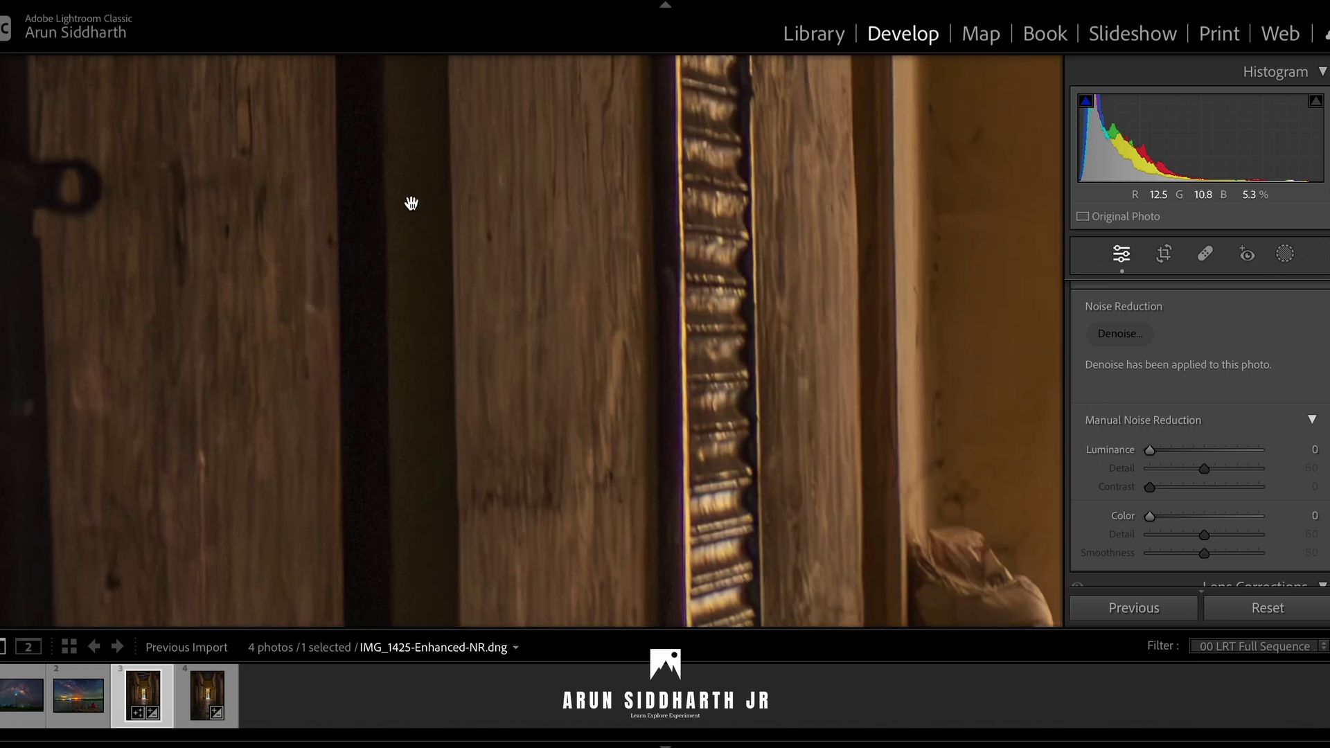
click(412, 203)
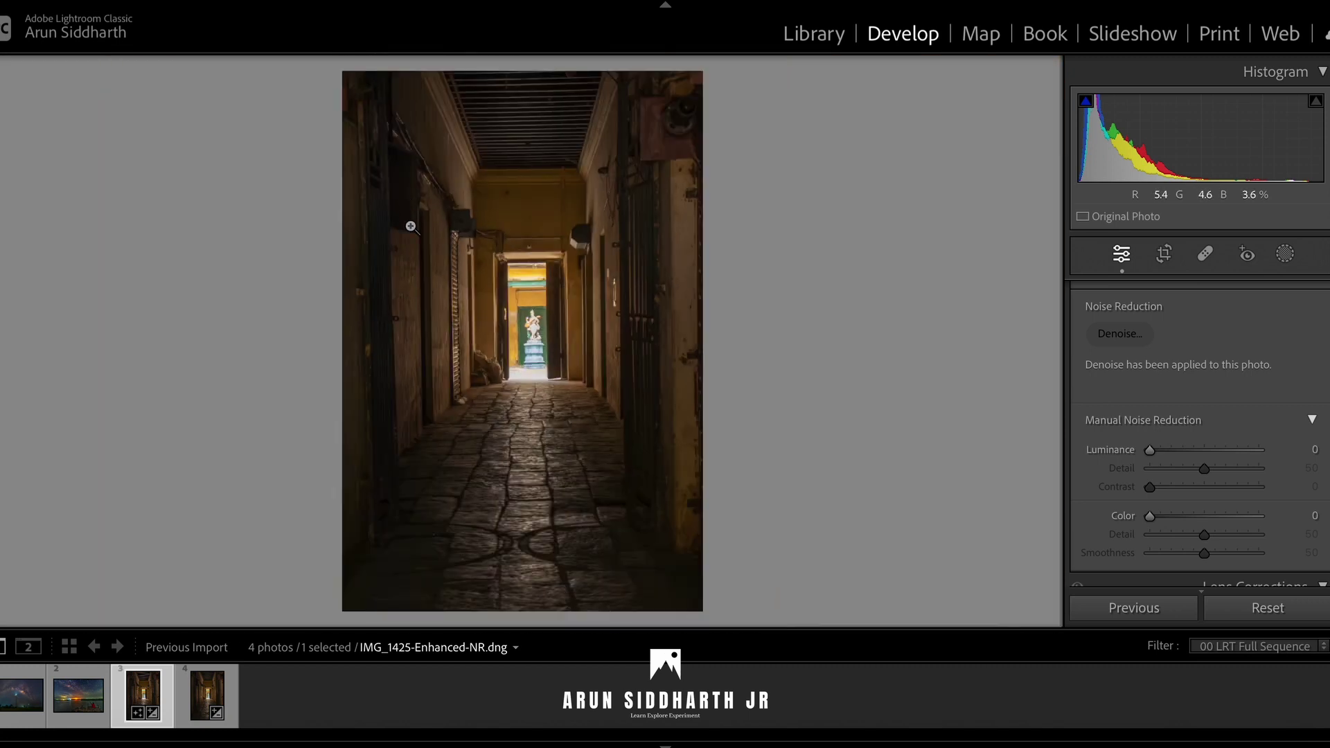
click(545, 123)
drag(555, 330, 901, 173)
drag(817, 281, 979, 15)
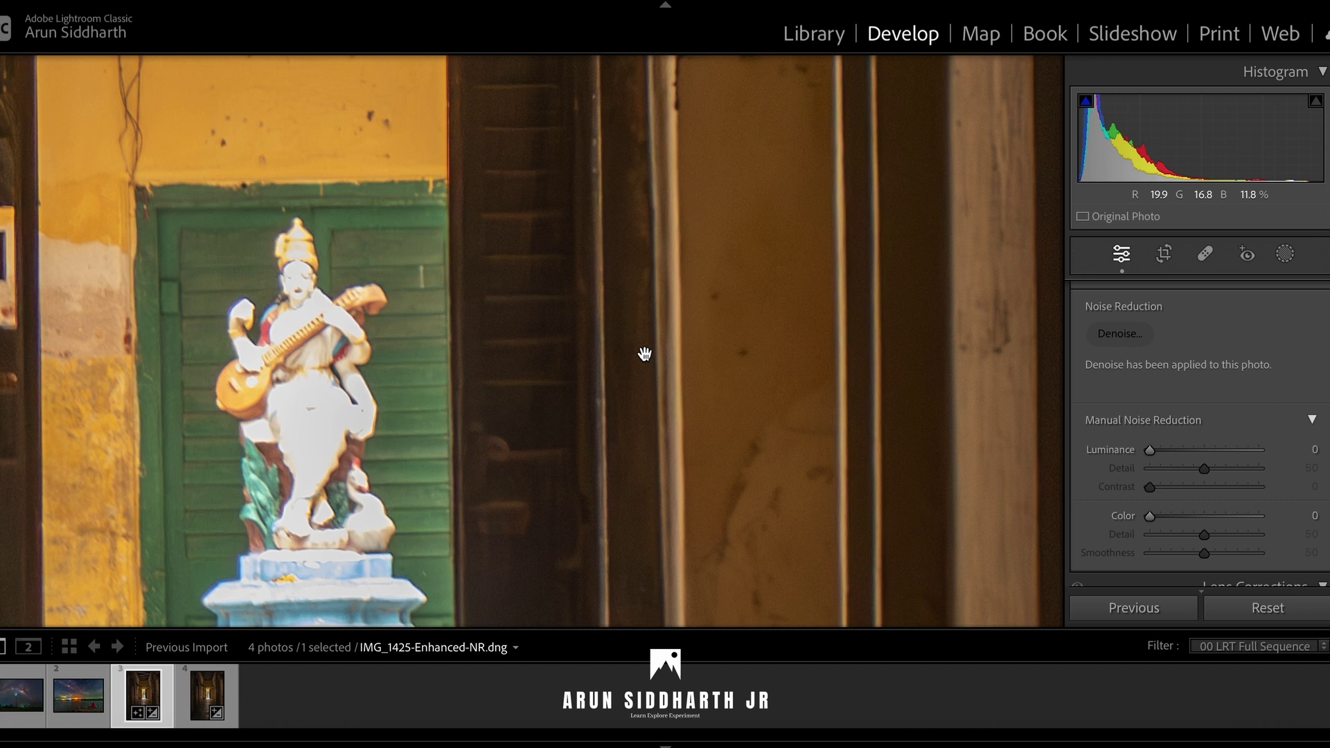
- Compare IMG_1425-Enhanced-NR.dng with the original IMG_1425.CR3 side by side at 200%, examining the noise in the dark areas
click(192, 698)
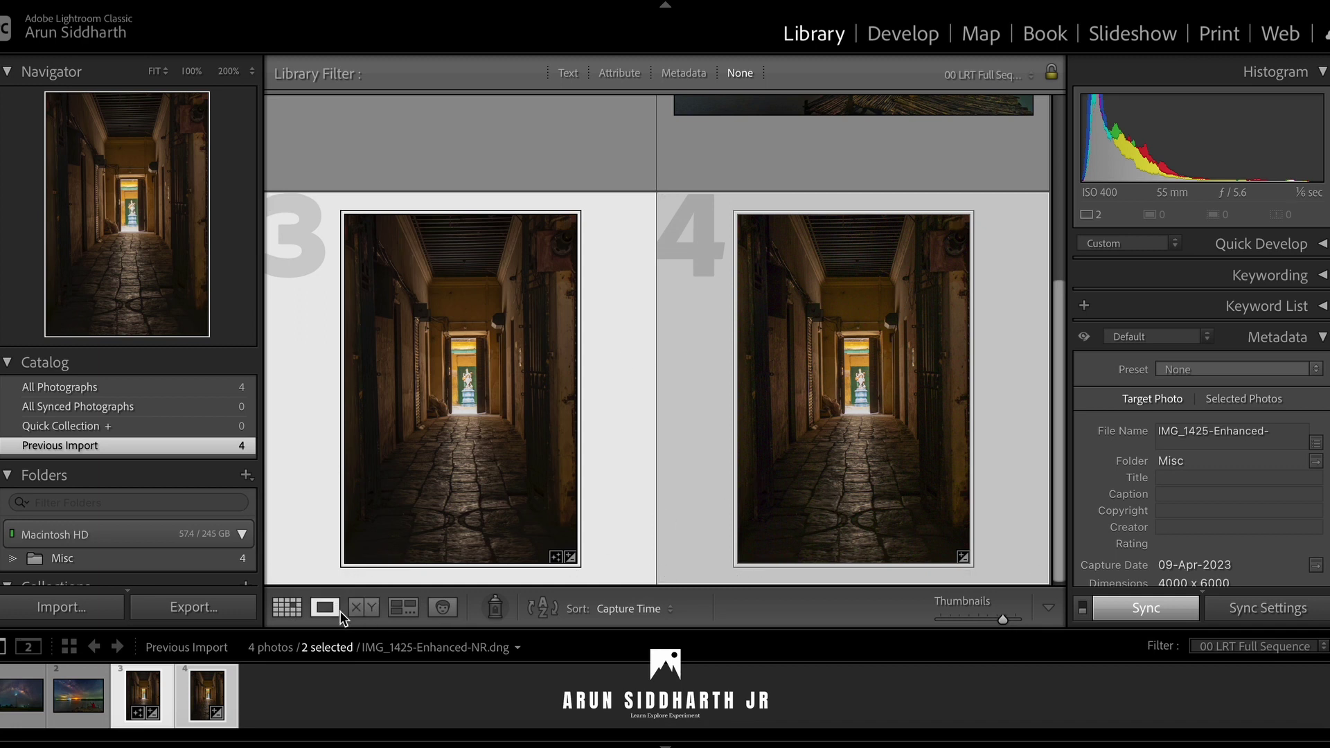
click(355, 608)
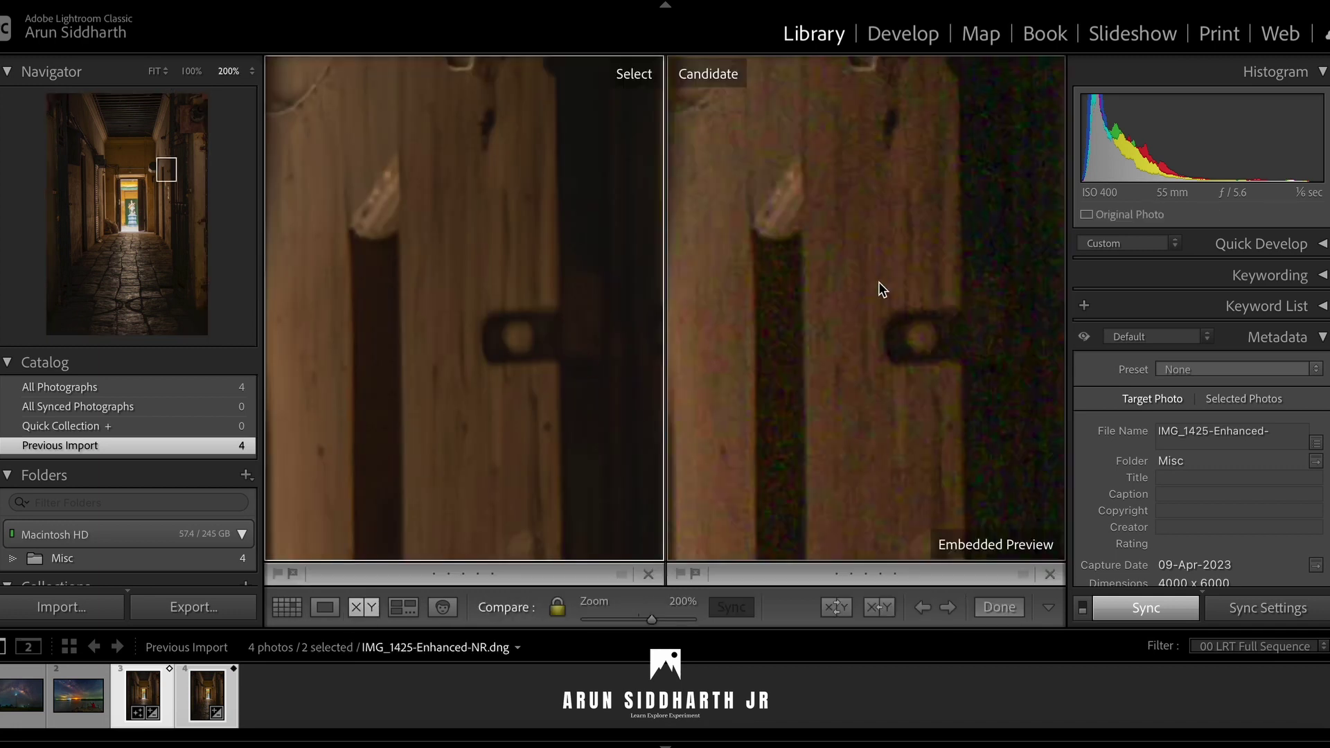
click(963, 276)
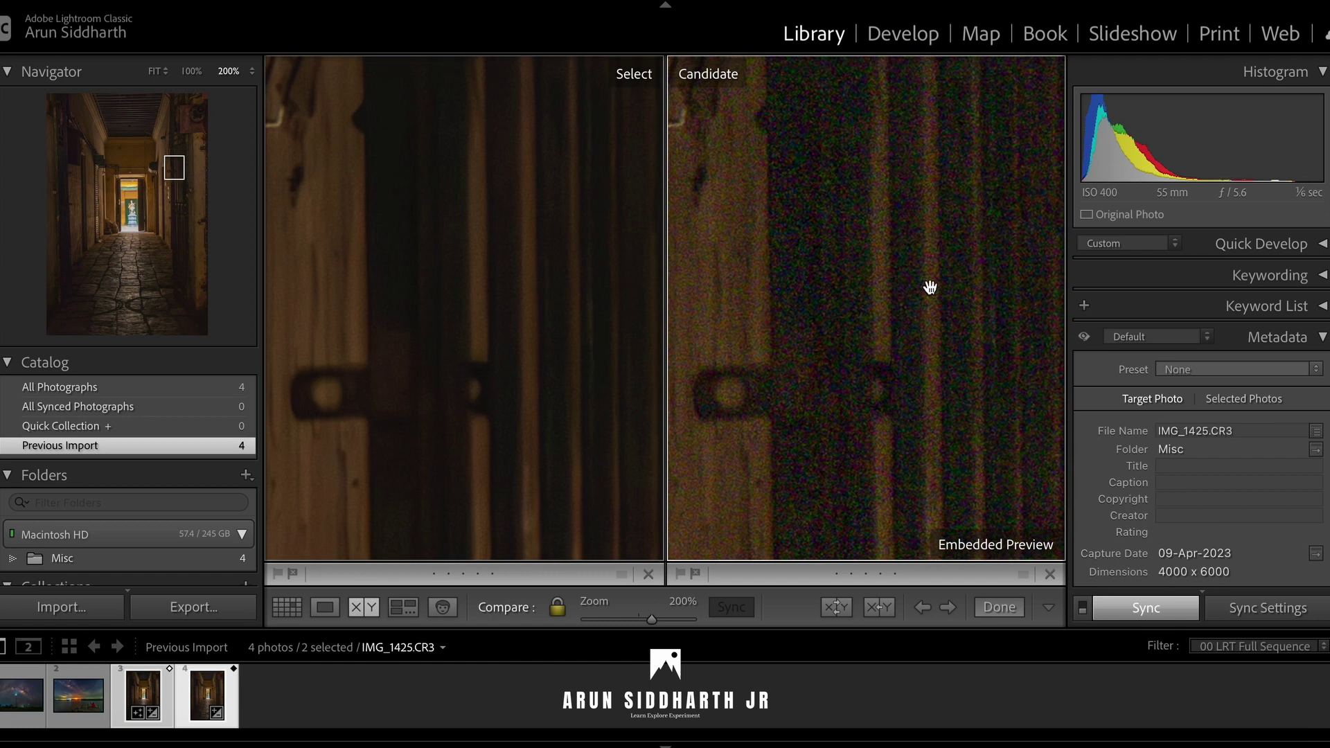
drag(929, 287, 998, 495)
drag(889, 356, 986, 549)
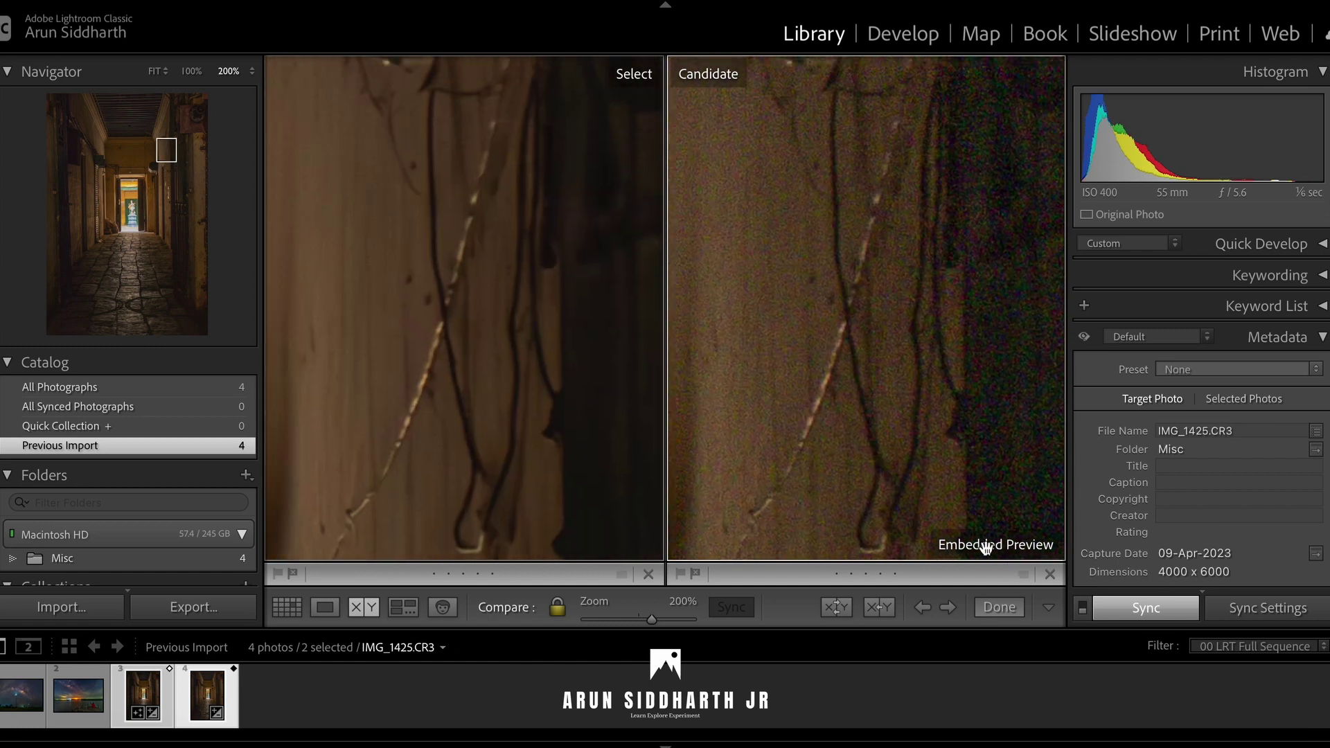
drag(896, 408, 921, 561)
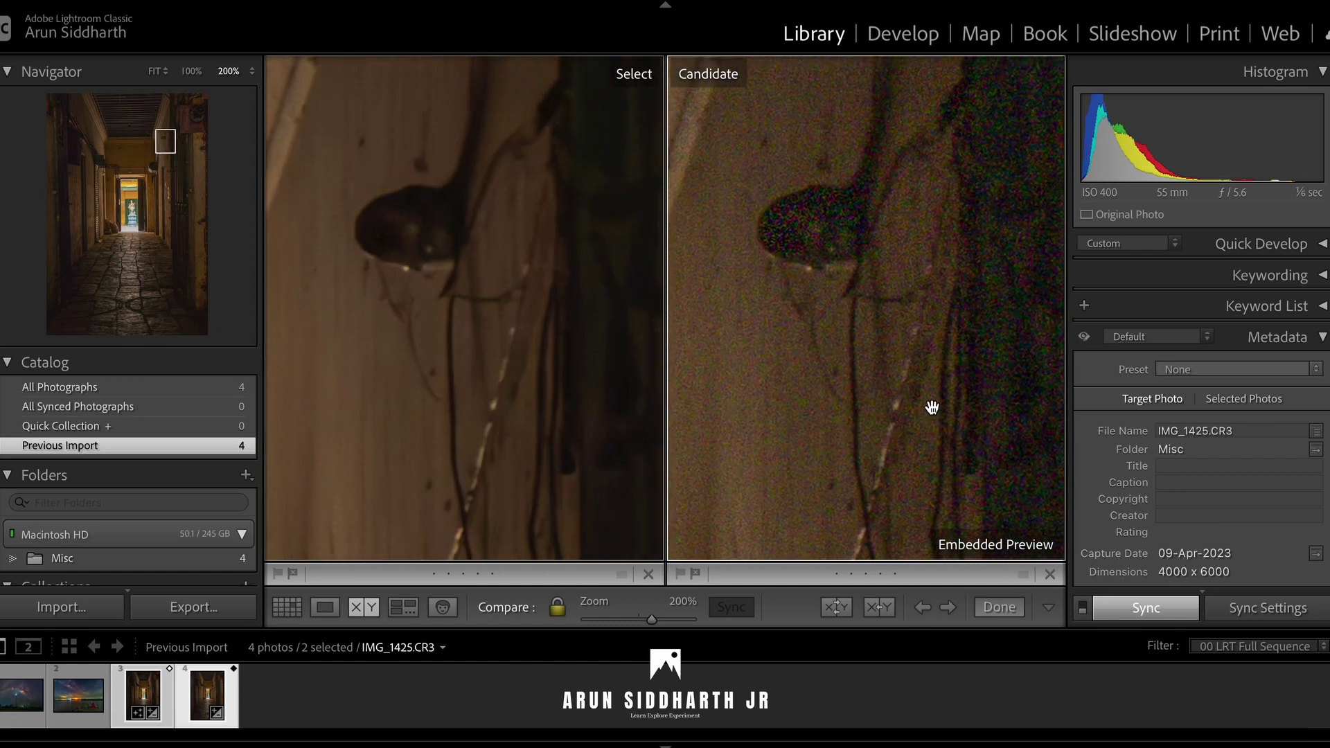
drag(986, 328, 921, 351)
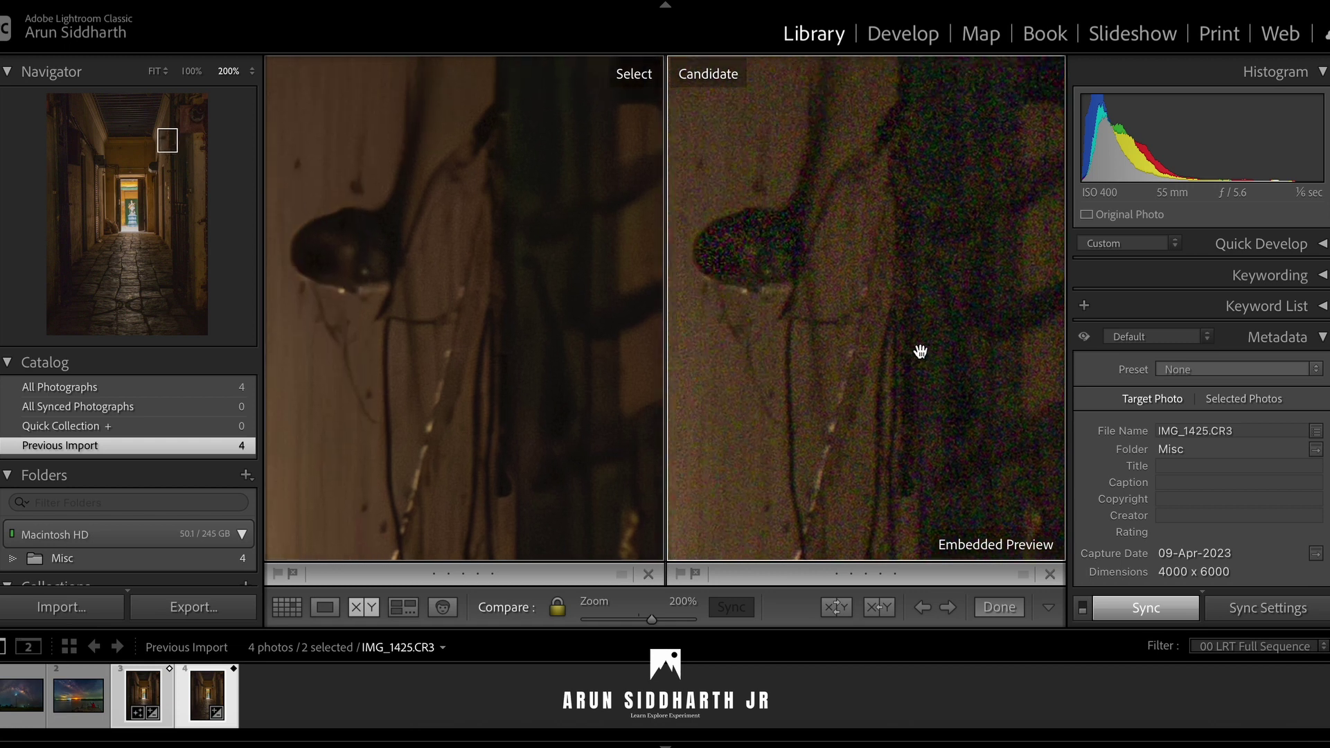